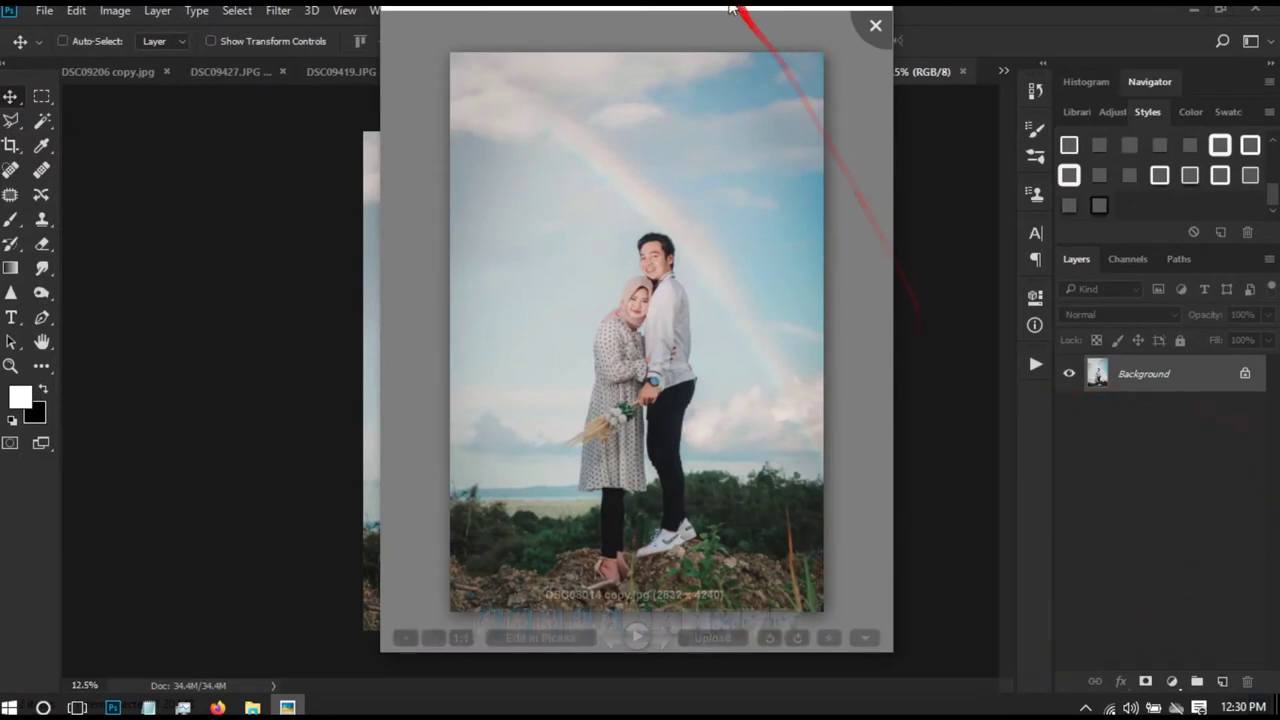
Shift the Picasa window showing DSC08014 copy.jpg slightly down over Photoshop.
mouse_move(727, 6)
mouse_down()
mouse_move(727, 49)
mouse_move(661, 27)
mouse_up()
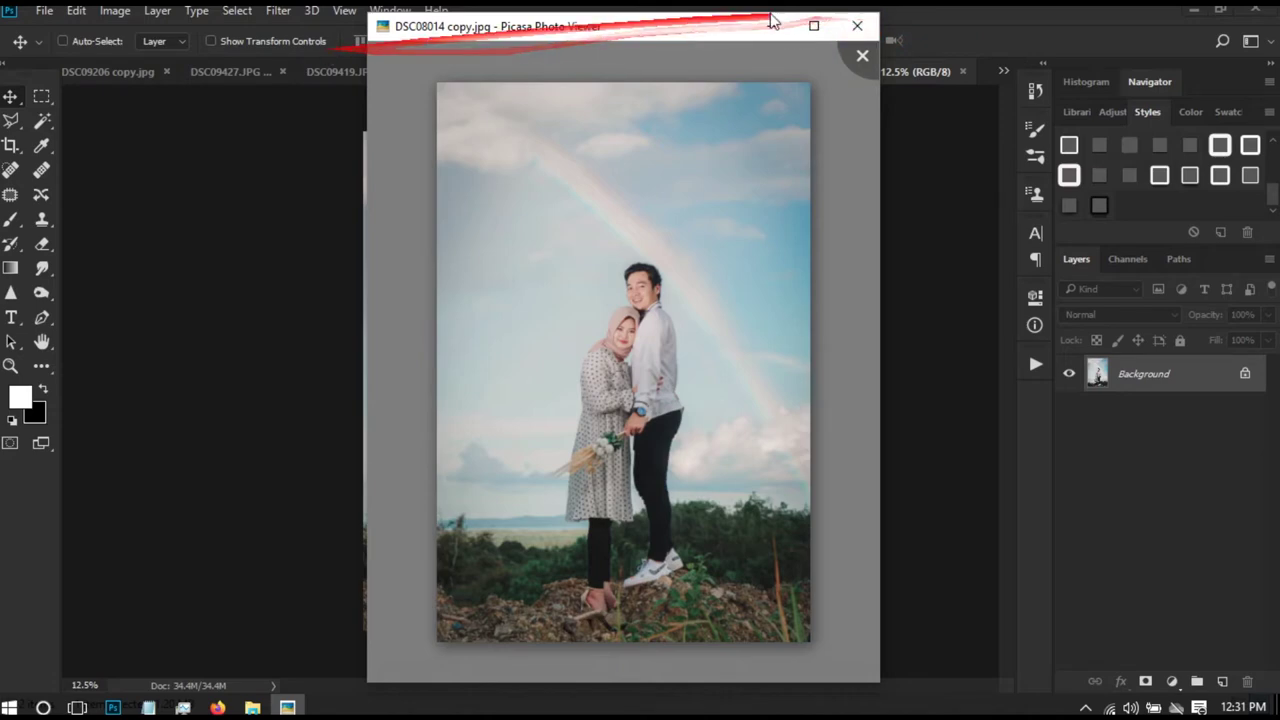
Close Picasa and the DSC08014 copy and adobe 1998.jpg documents without saving.
drag(636, 26, 858, 18)
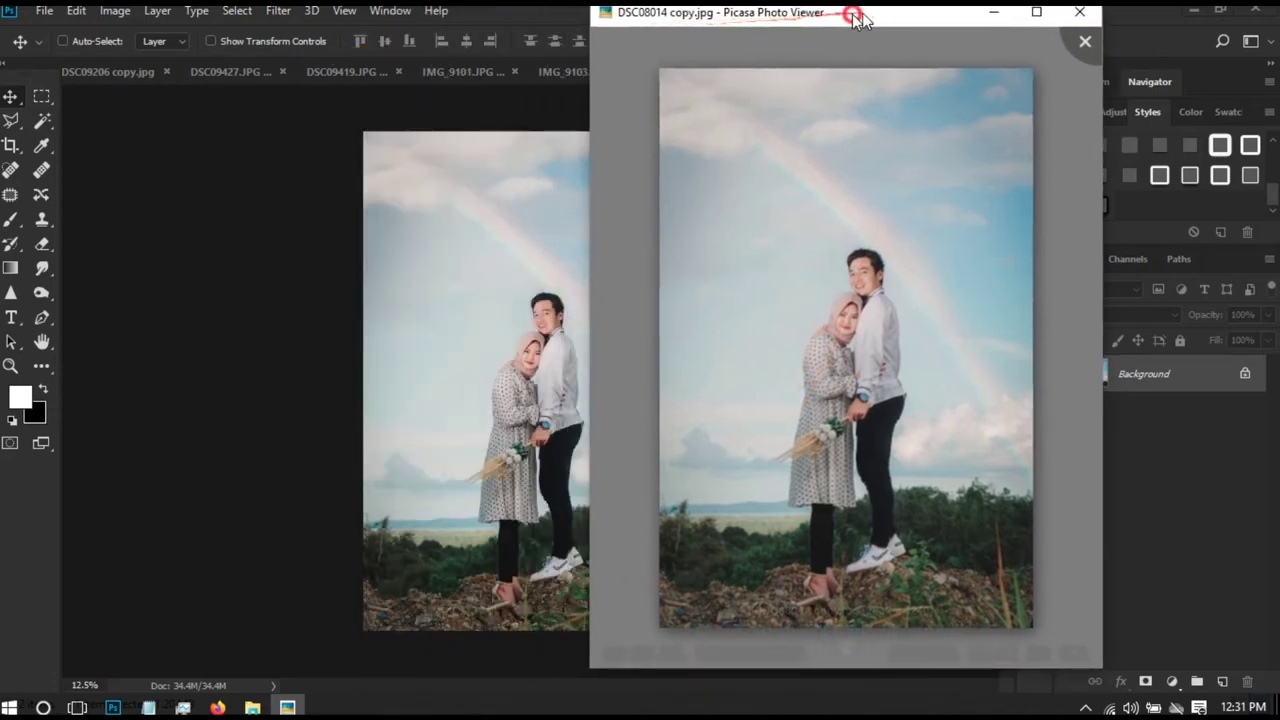
click(1080, 12)
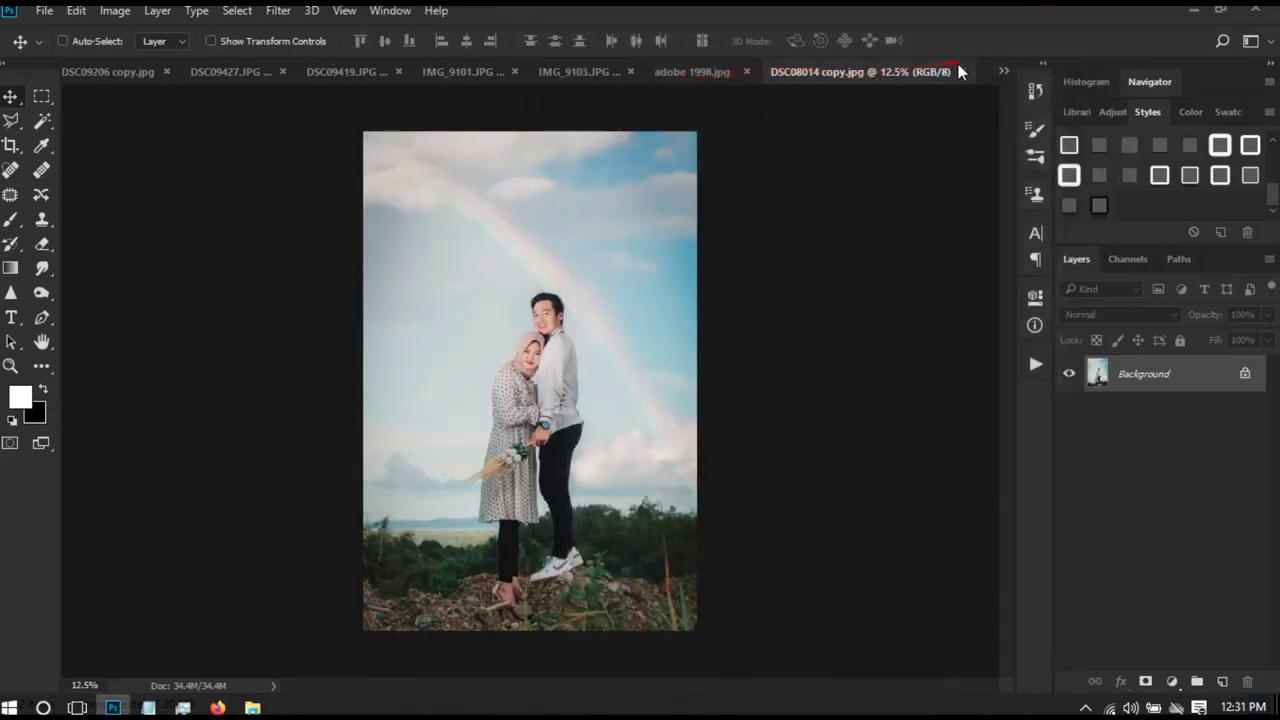
click(960, 72)
click(645, 284)
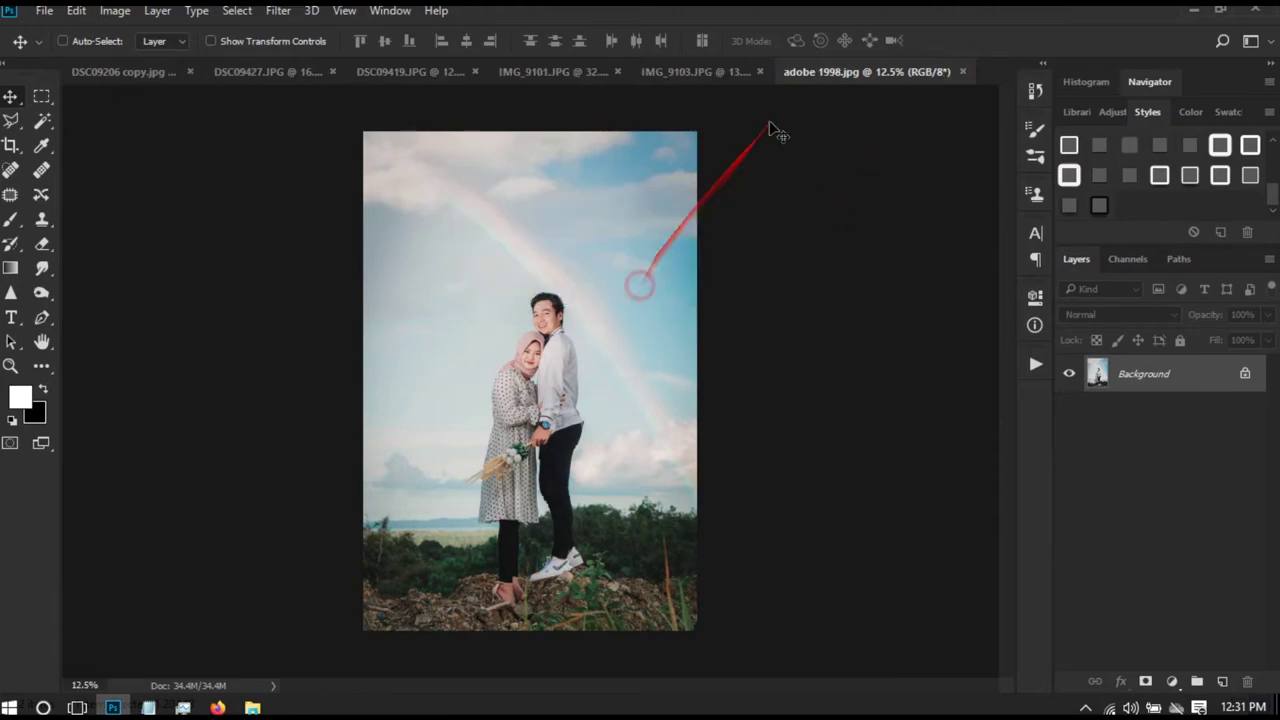
click(962, 72)
Reopen DSC08014 copy.jpg in Picasa from Explorer and send it to Photoshop CC 2018.
key(alt+Tab)
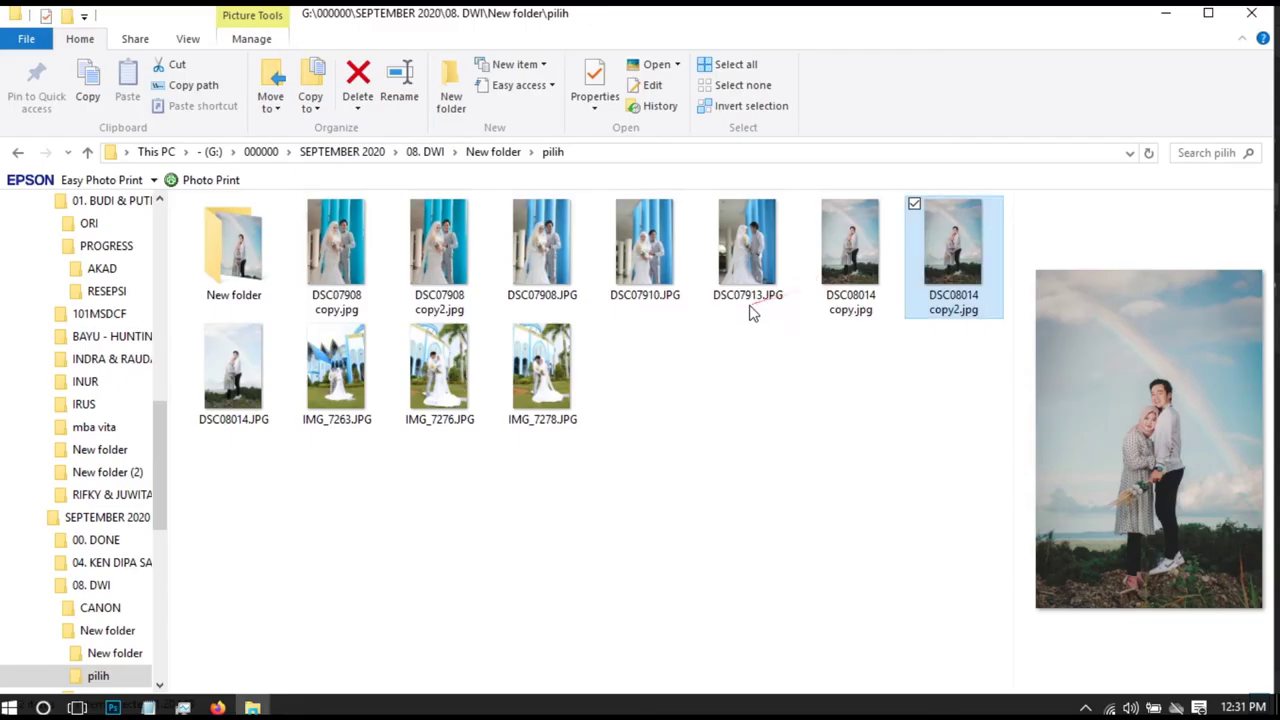
double_click(222, 230)
click(17, 152)
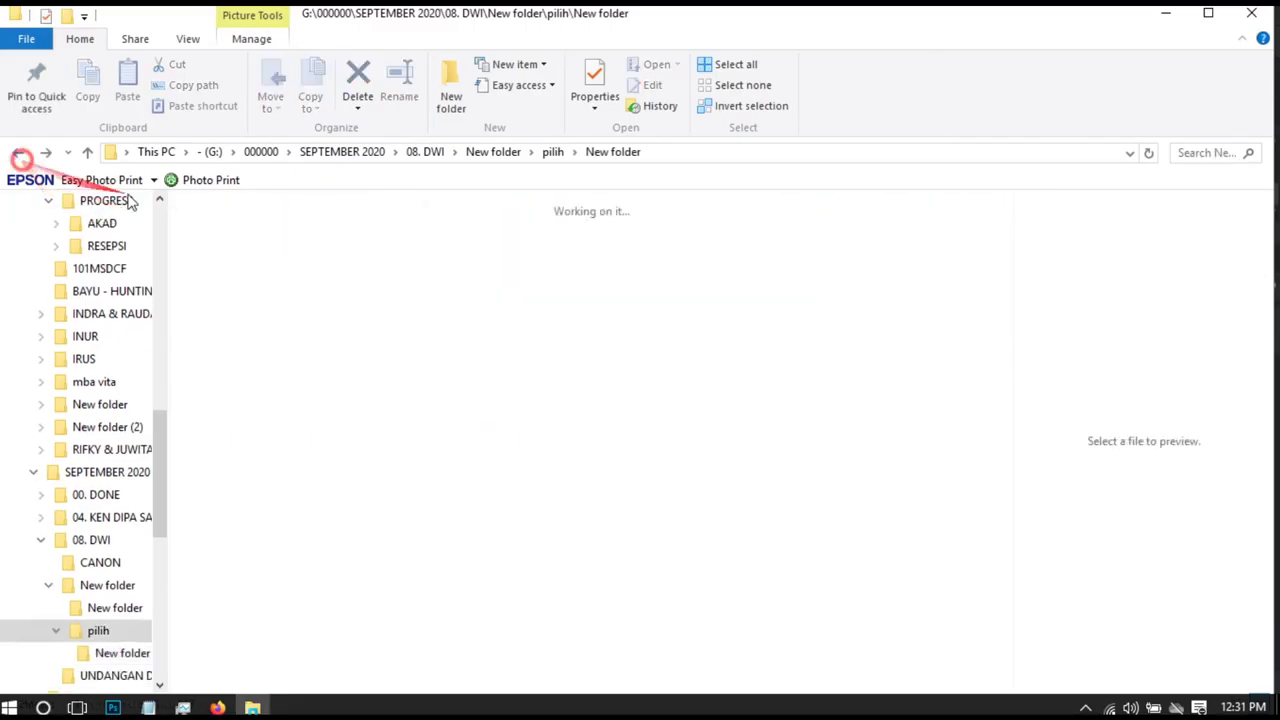
double_click(985, 255)
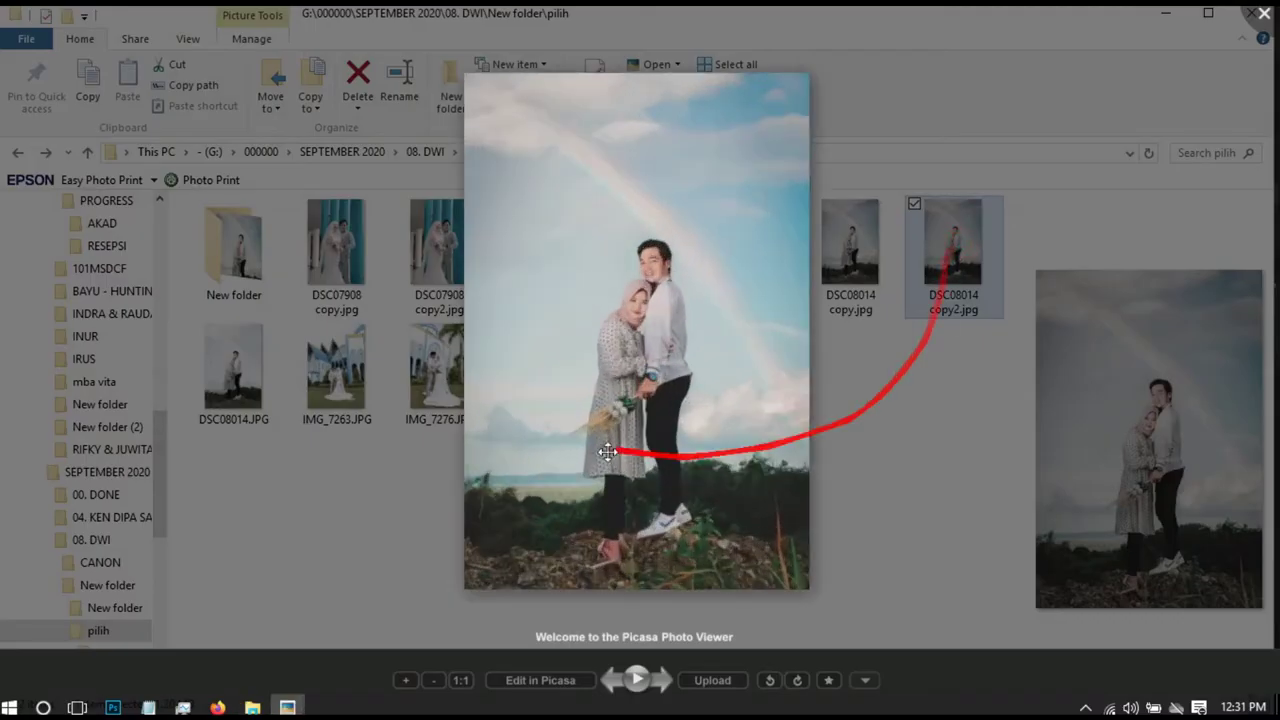
key(Escape)
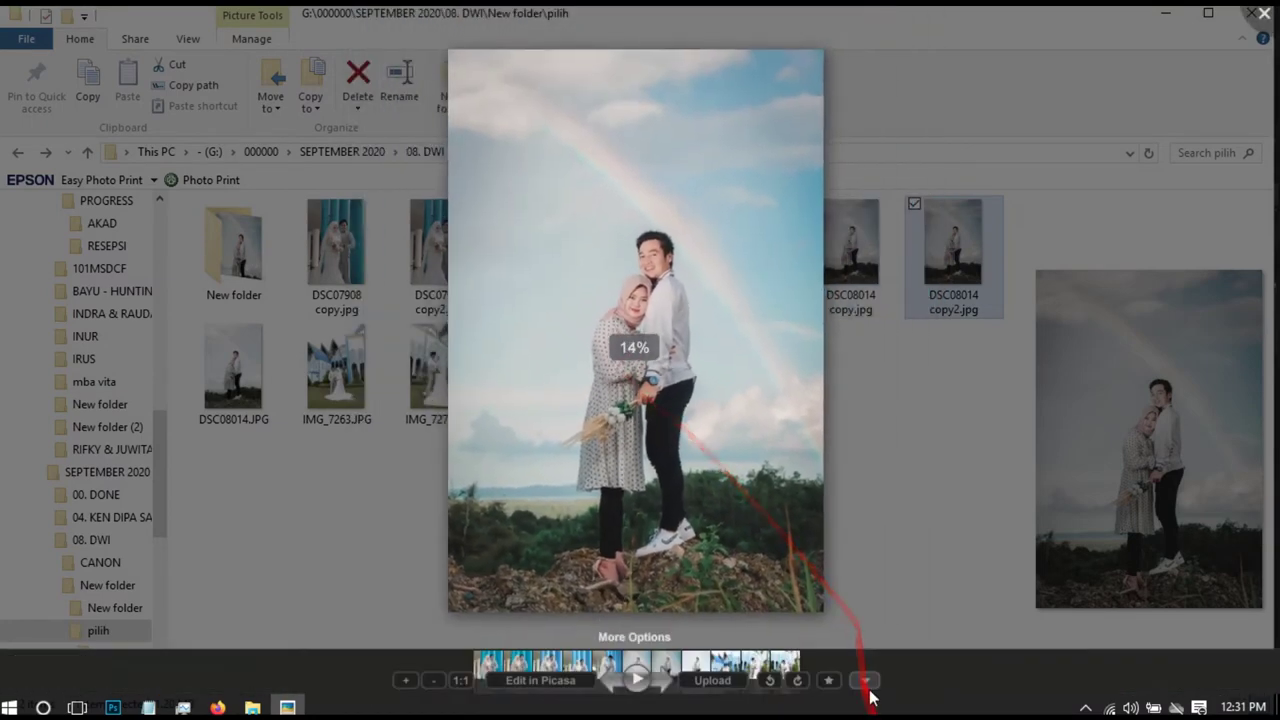
click(865, 680)
click(810, 385)
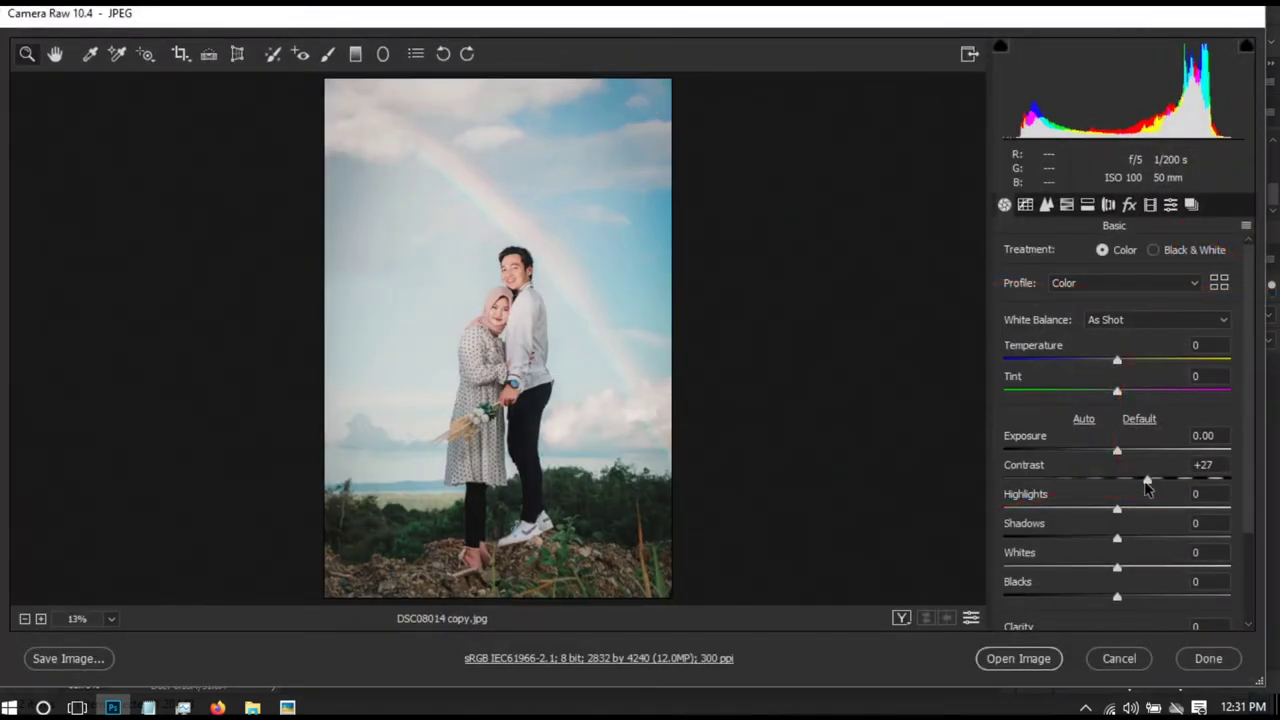
Drop Contrast from +27 to +20, choose Adobe RGB (1998) as workflow space, and open the image.
drag(1146, 484, 1138, 513)
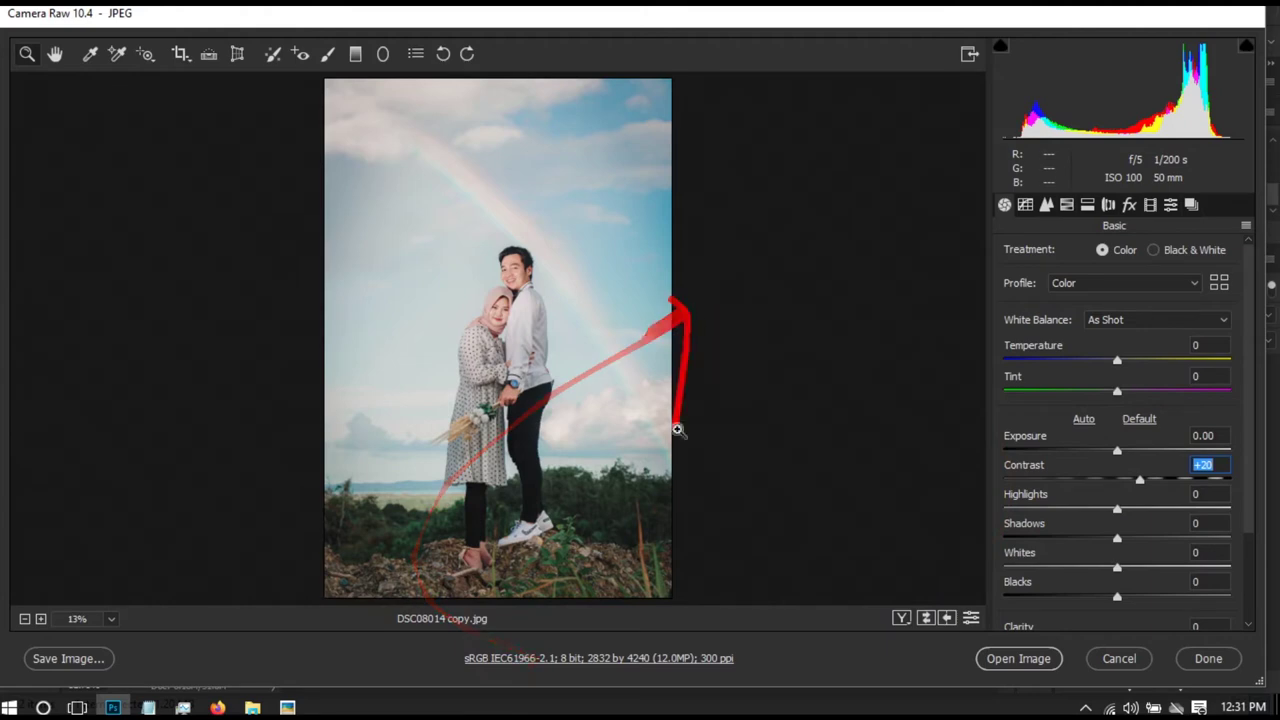
click(604, 660)
click(432, 183)
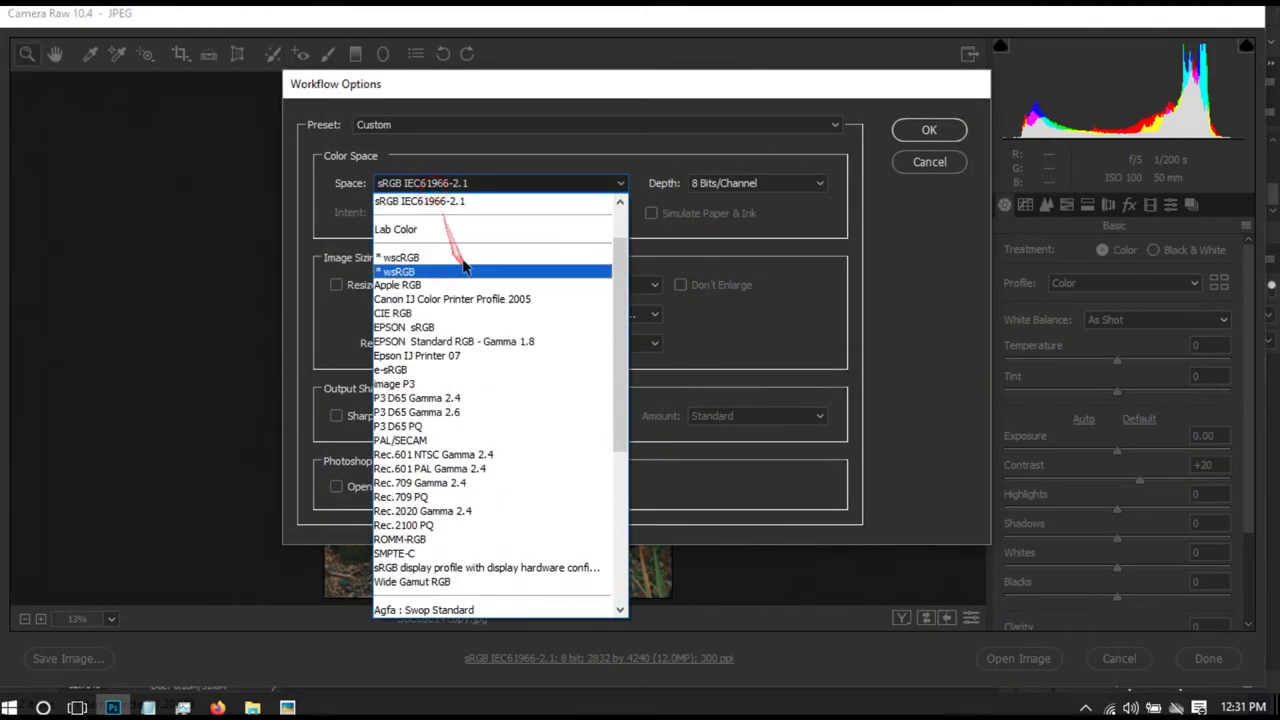
scroll(455, 280, up, 1)
scroll(420, 265, up, 1)
click(436, 203)
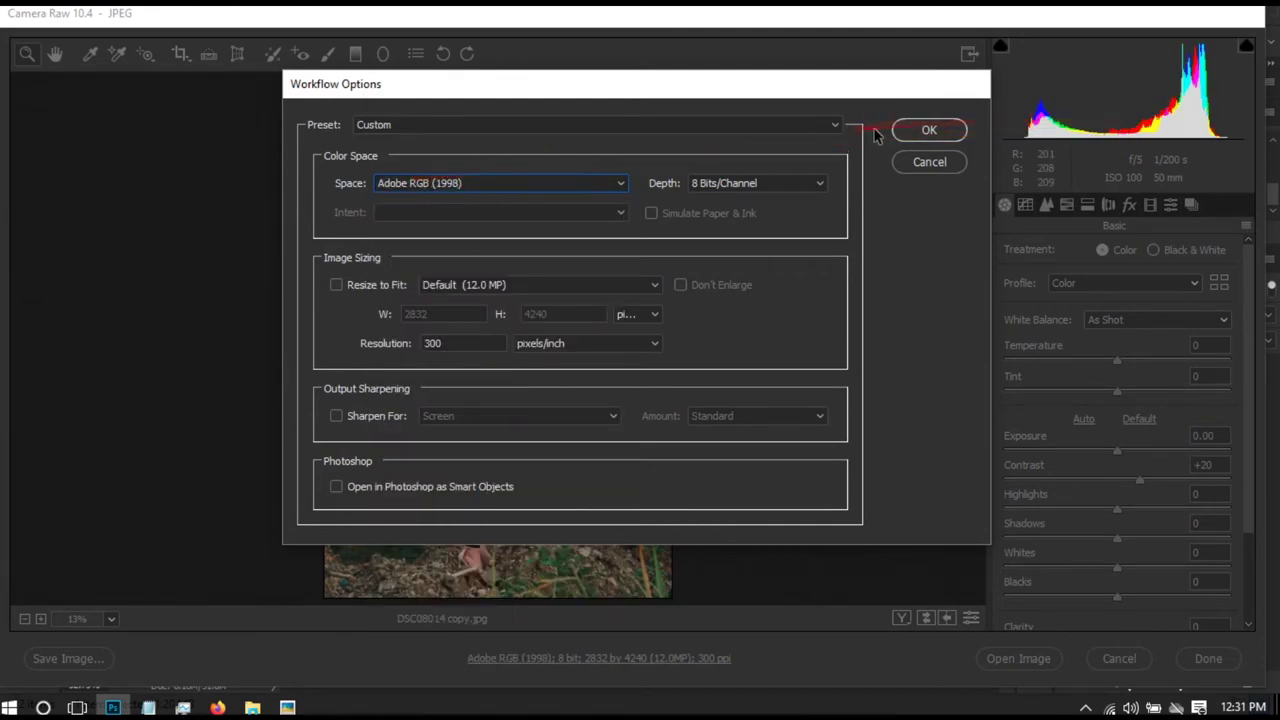
click(929, 131)
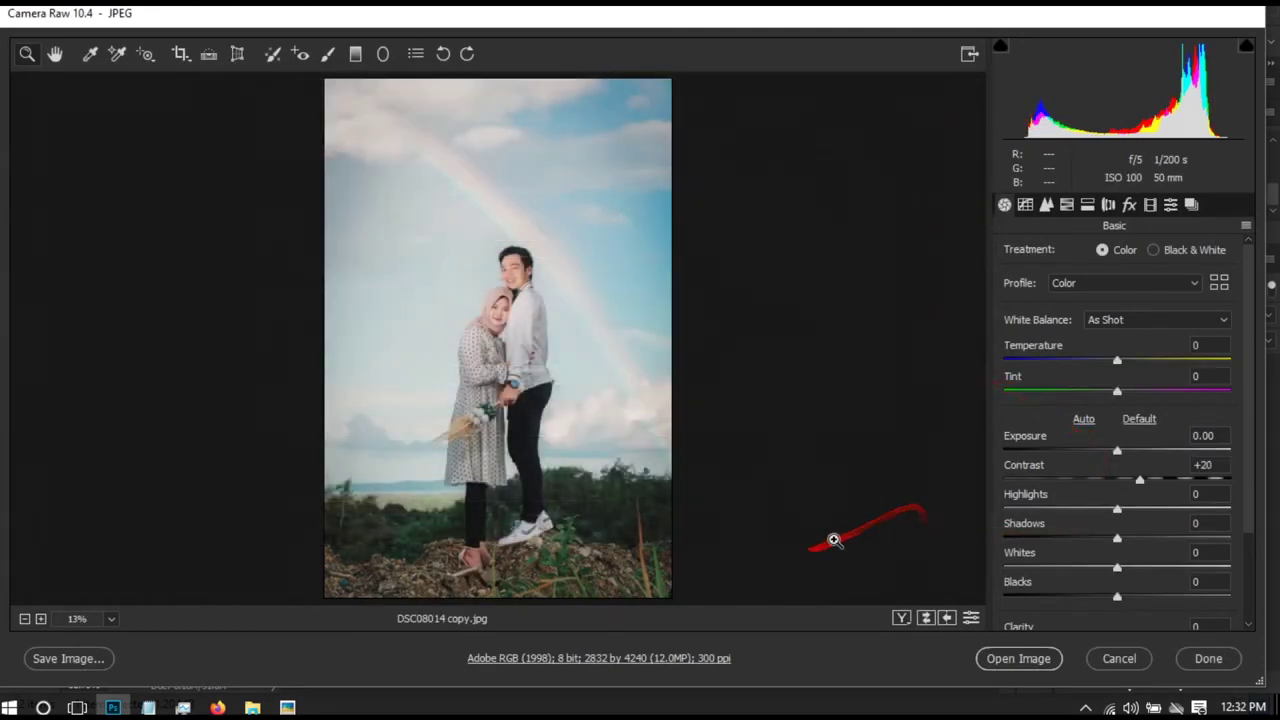
click(1010, 658)
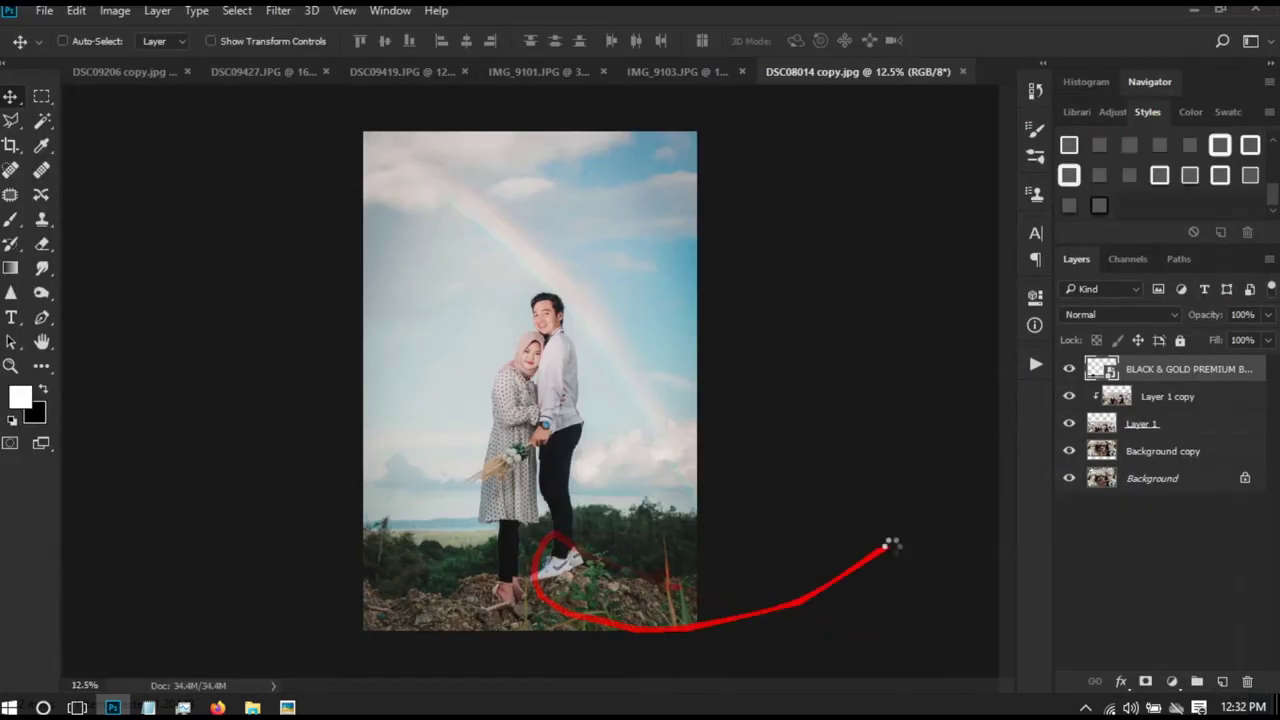
Run the recorded Save action, overwriting New folder/adobe 1998.jpg as a quality-10 JPEG.
click(1034, 368)
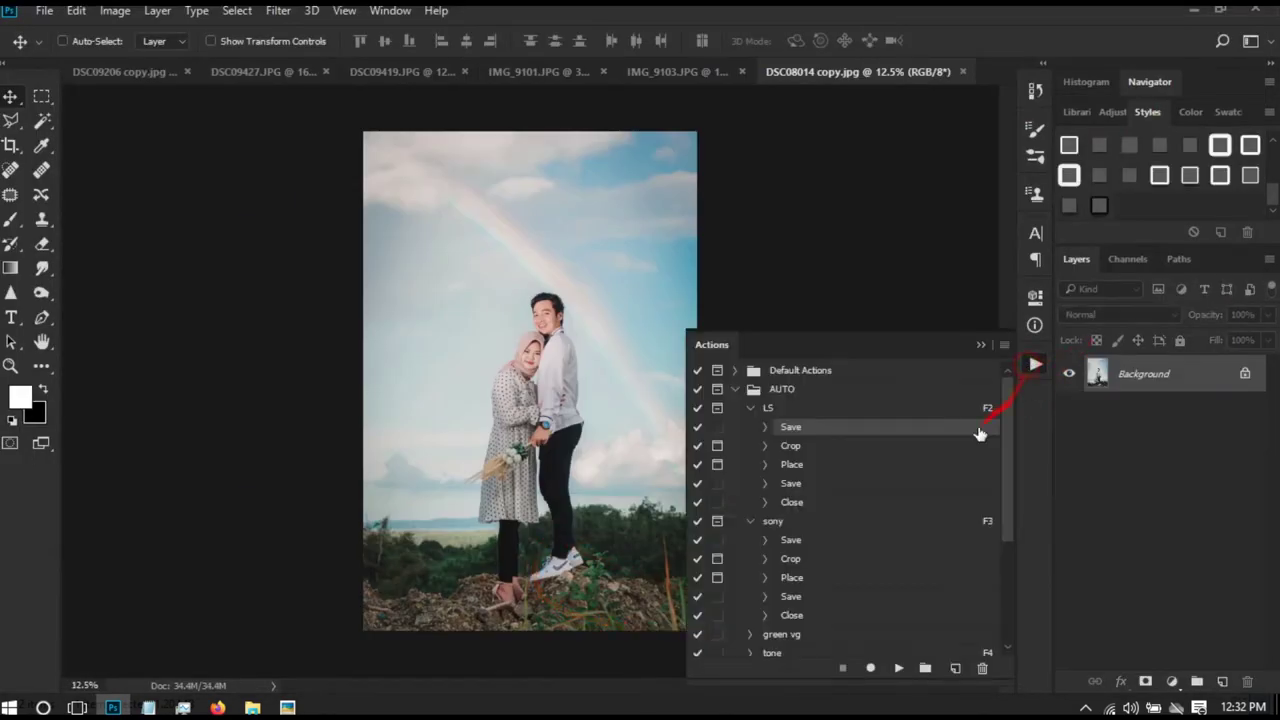
double_click(817, 427)
double_click(212, 140)
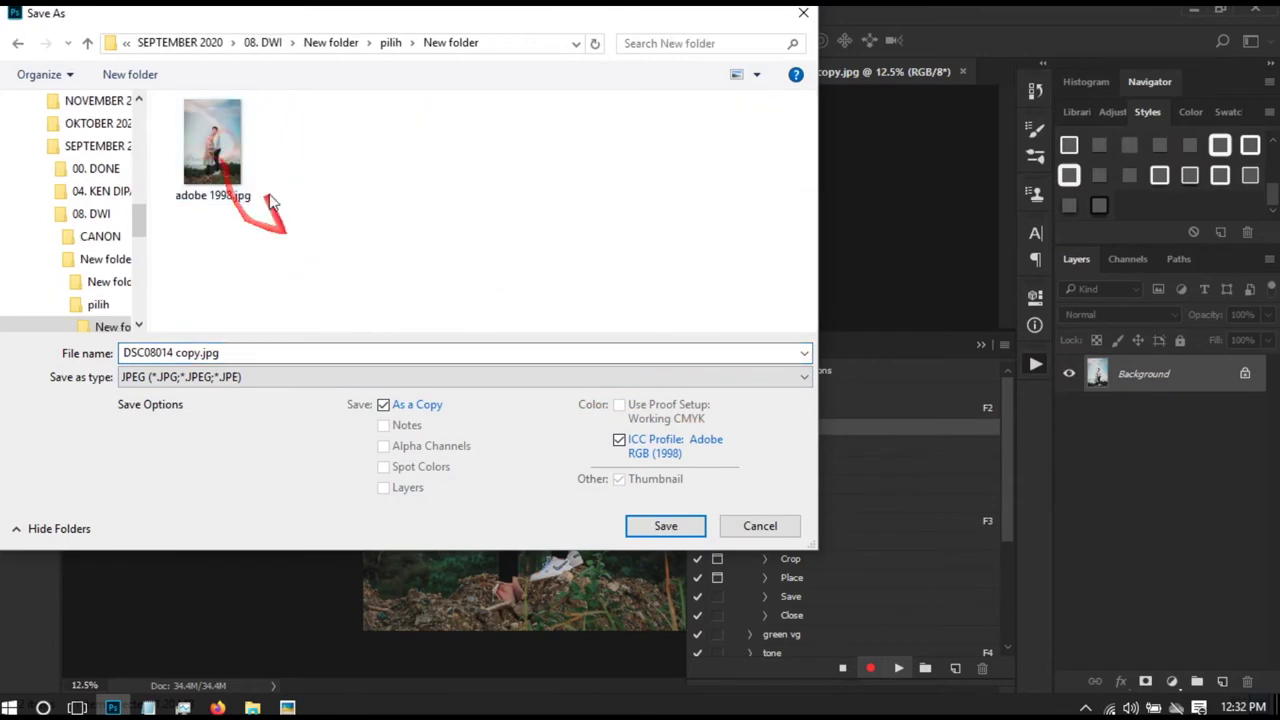
click(205, 165)
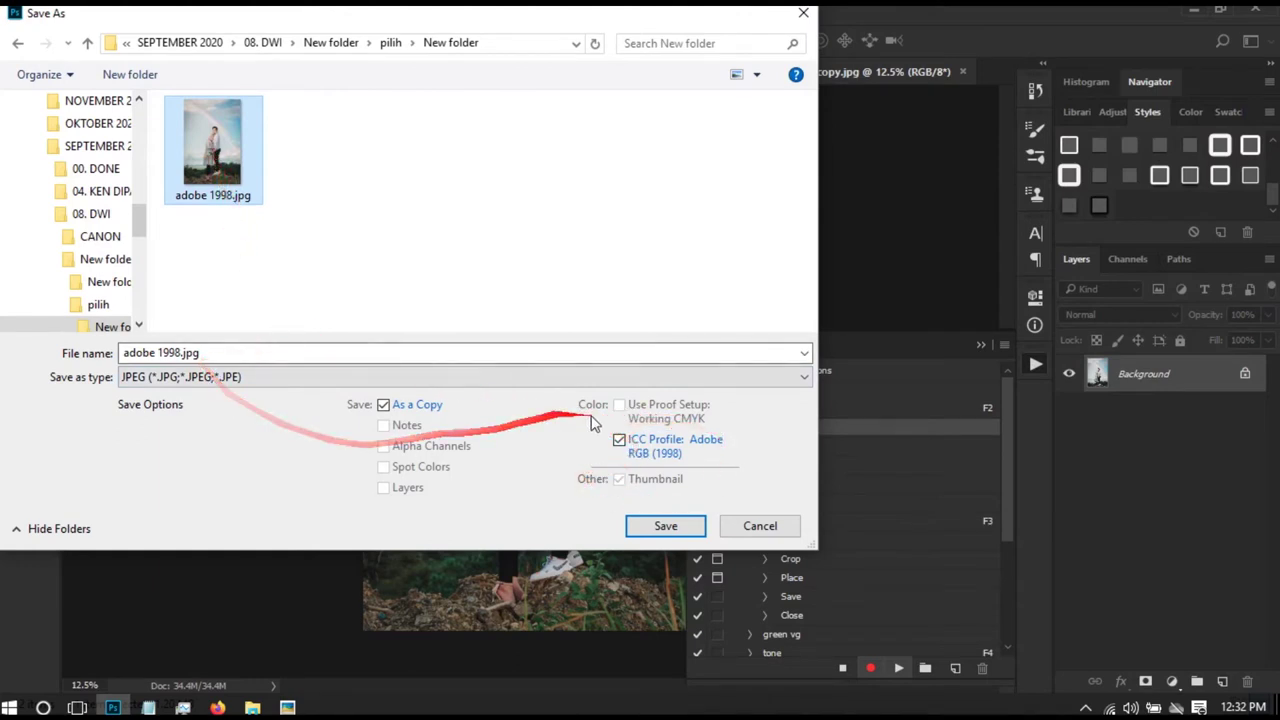
click(666, 525)
click(688, 354)
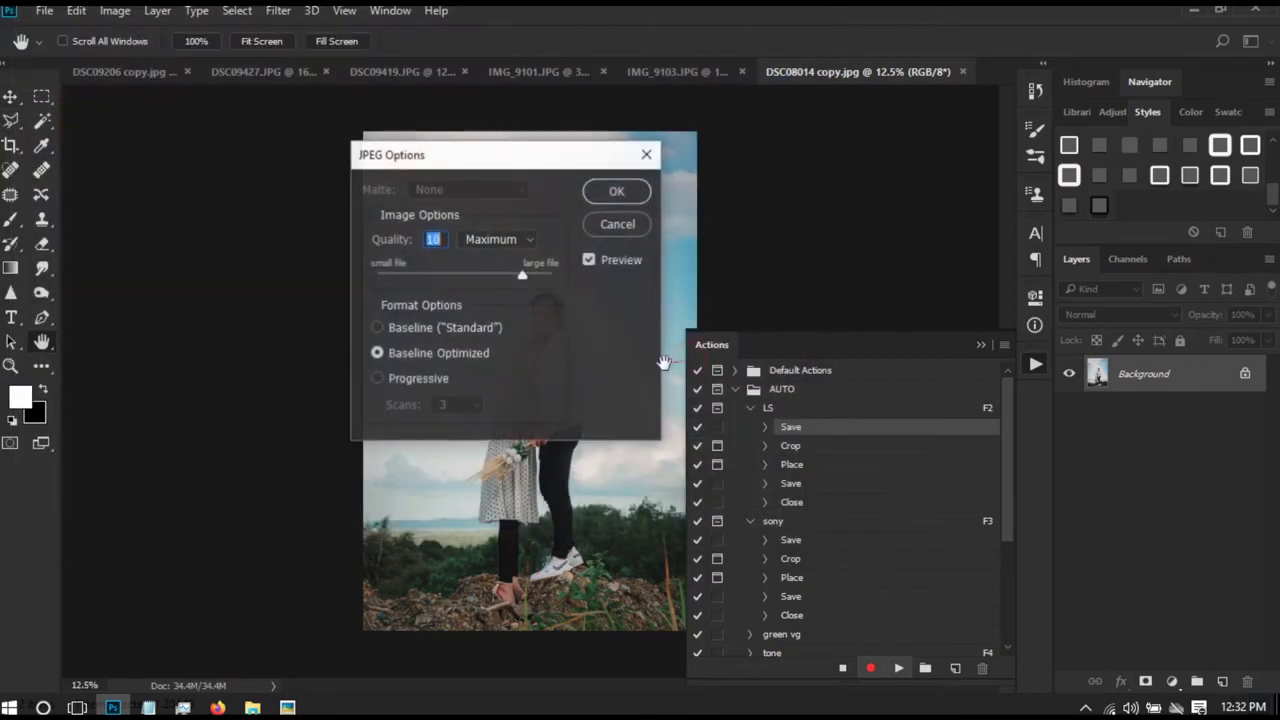
click(612, 190)
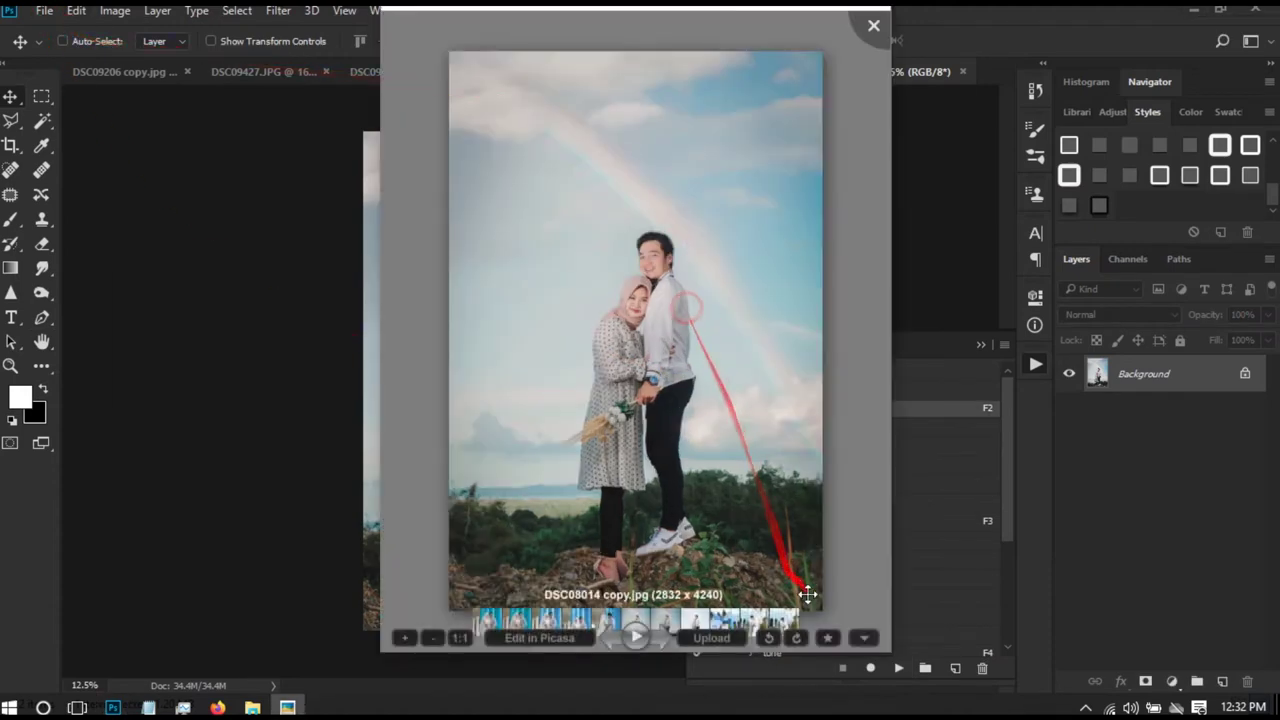
Send the photo from Picasa to Camera Raw, set workflow space to sRGB IEC61966-2.1, and open it.
click(862, 637)
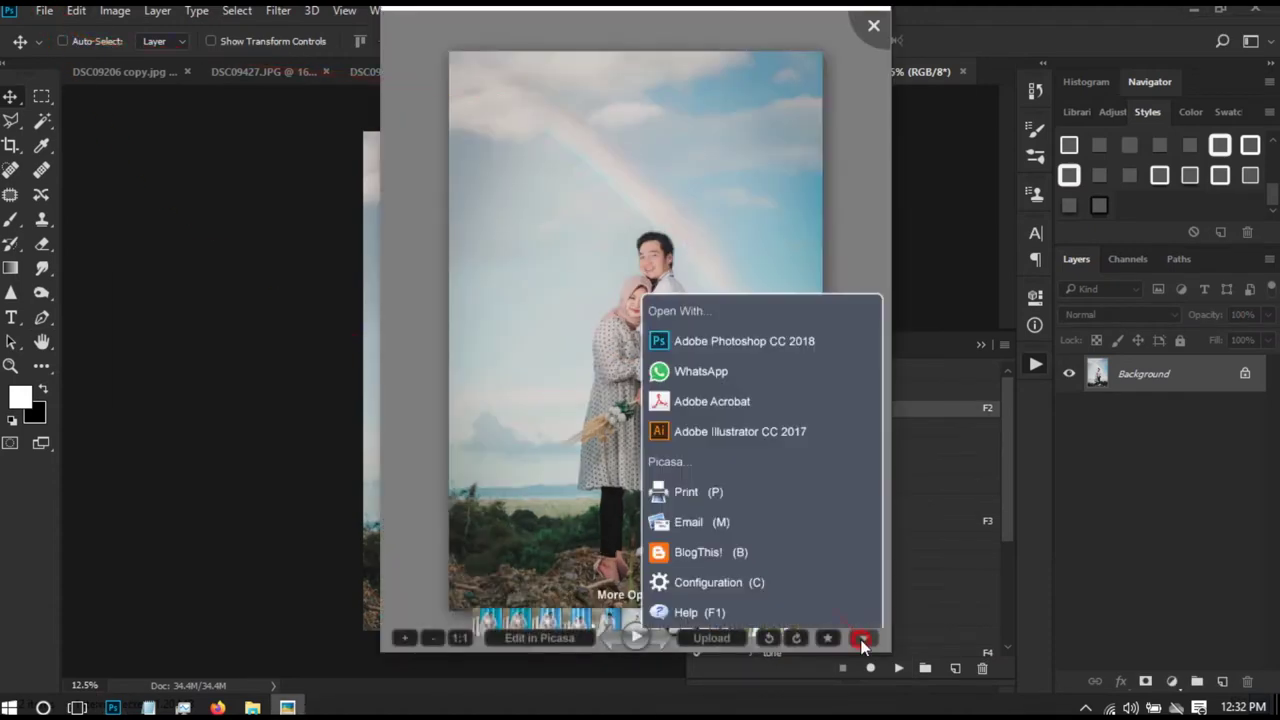
click(766, 342)
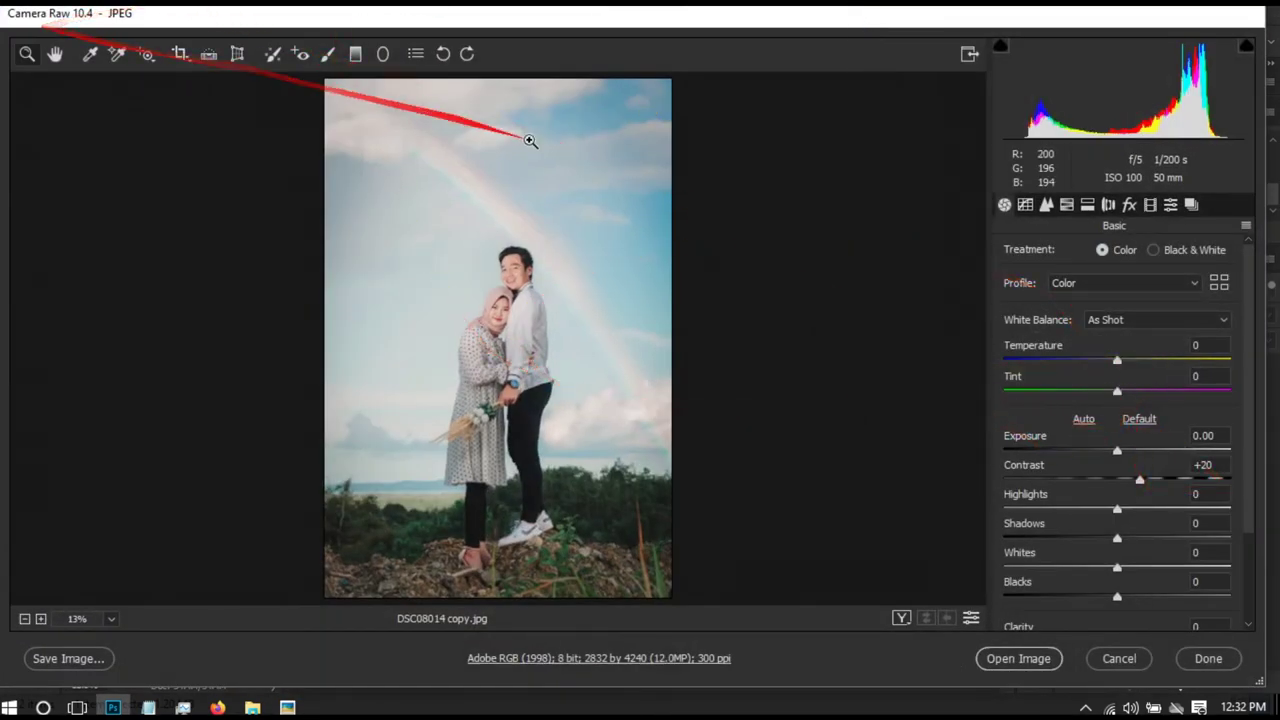
click(517, 660)
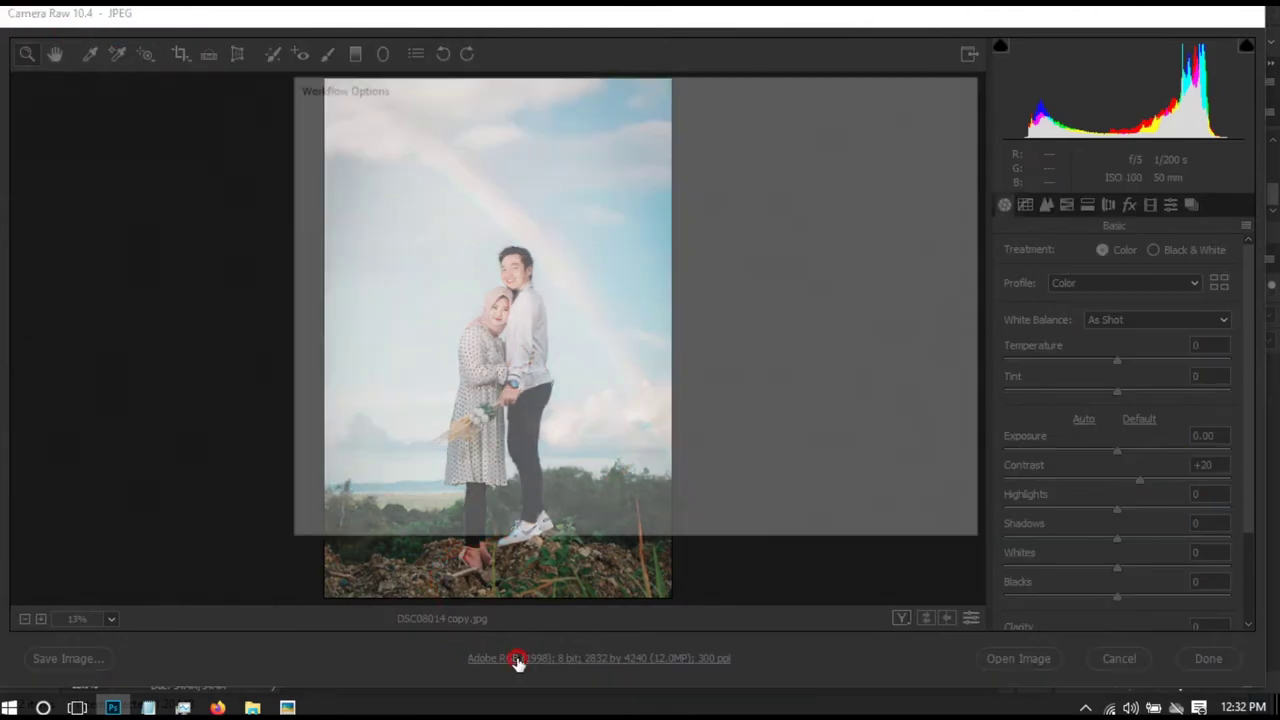
click(445, 184)
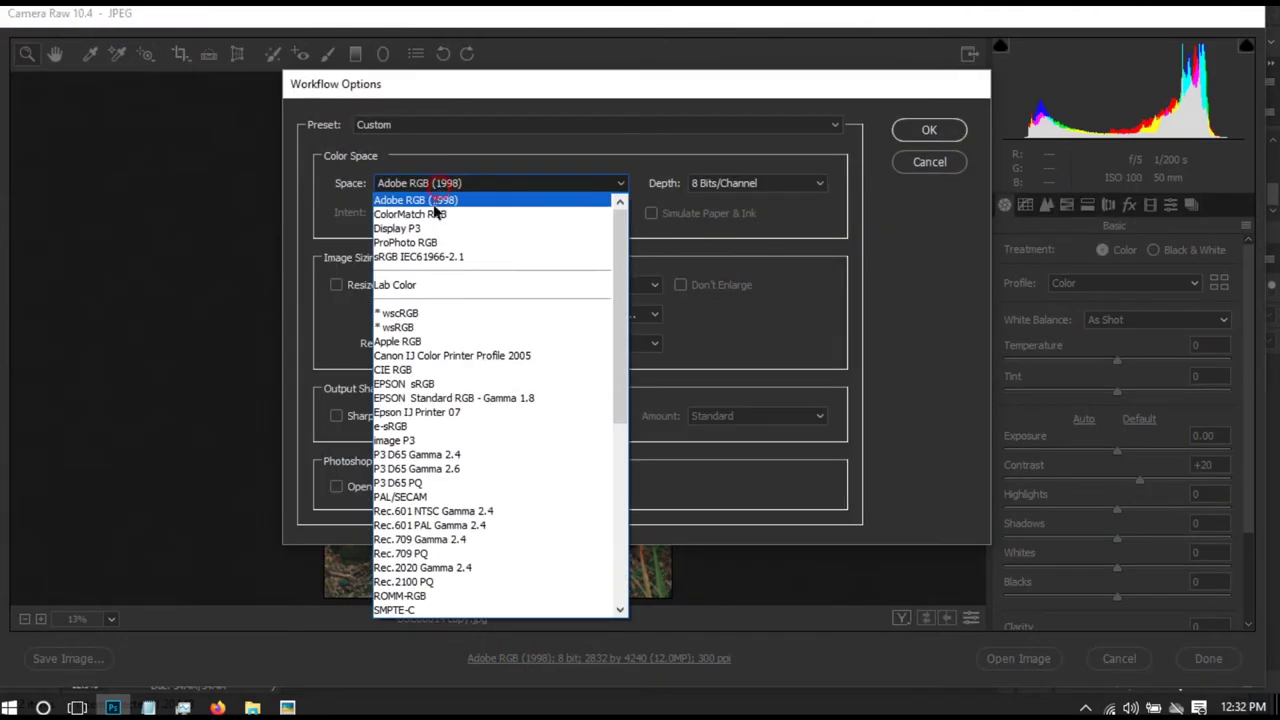
click(415, 262)
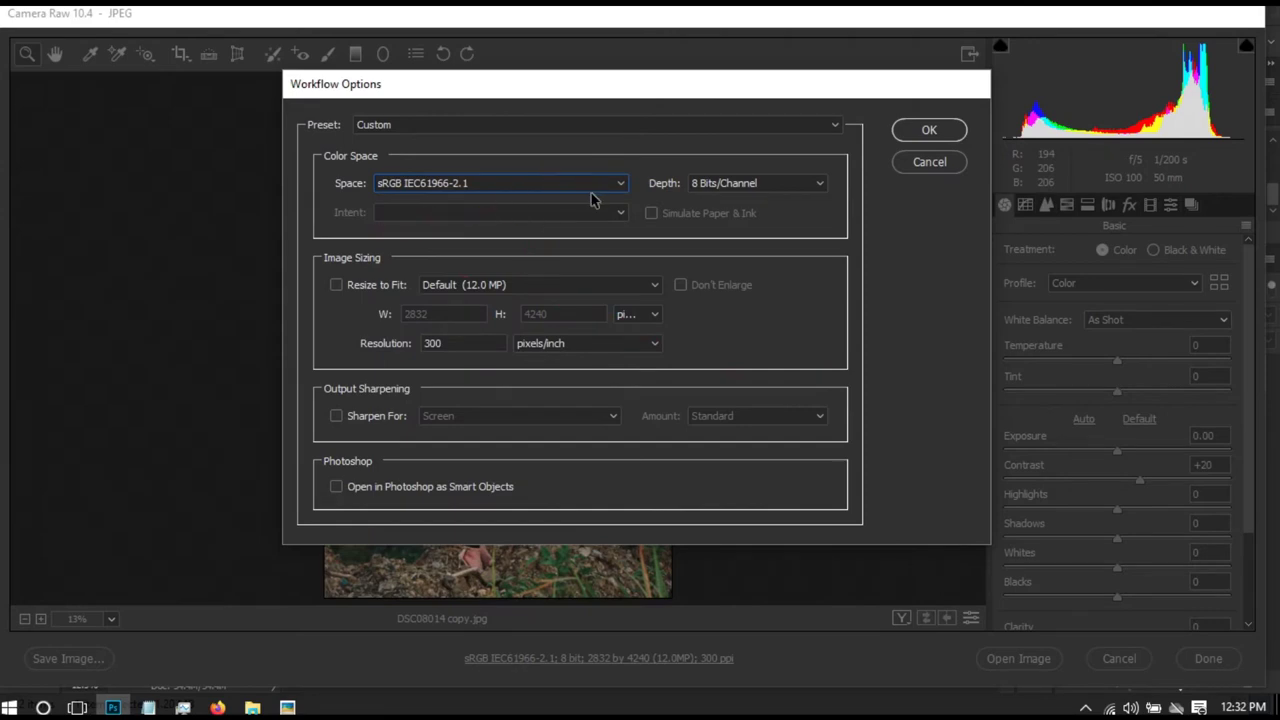
click(922, 131)
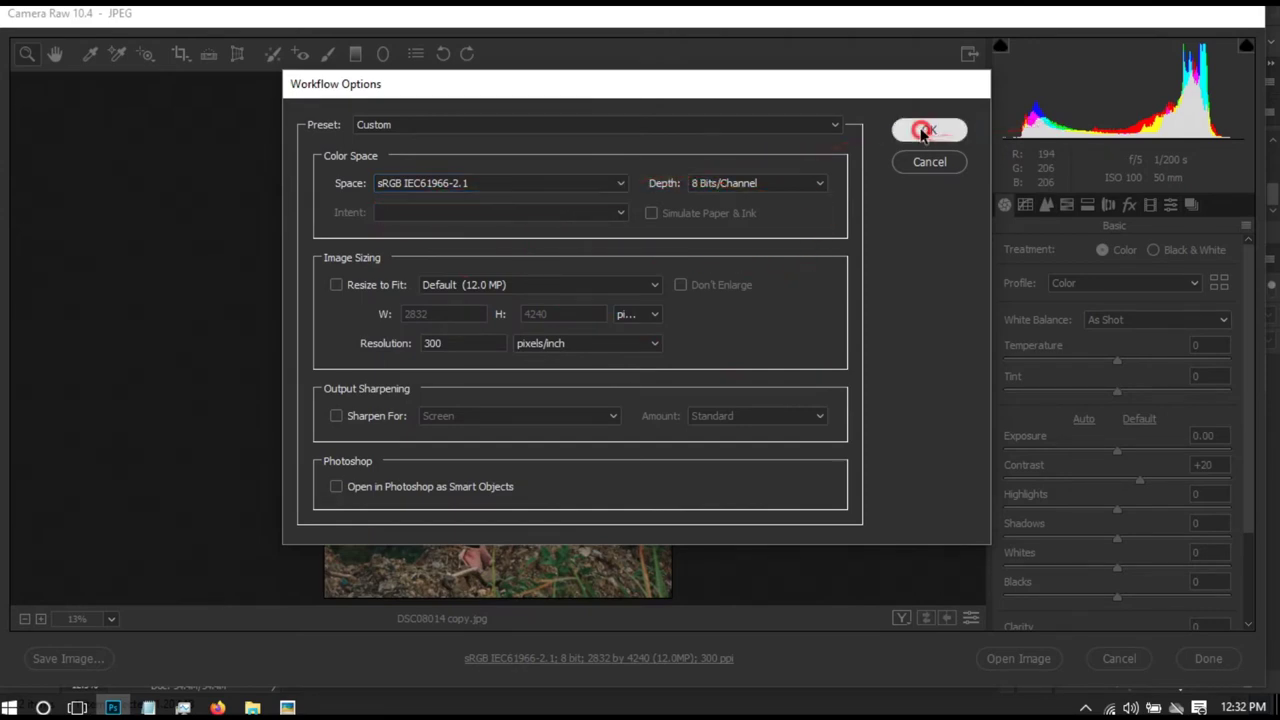
click(1013, 660)
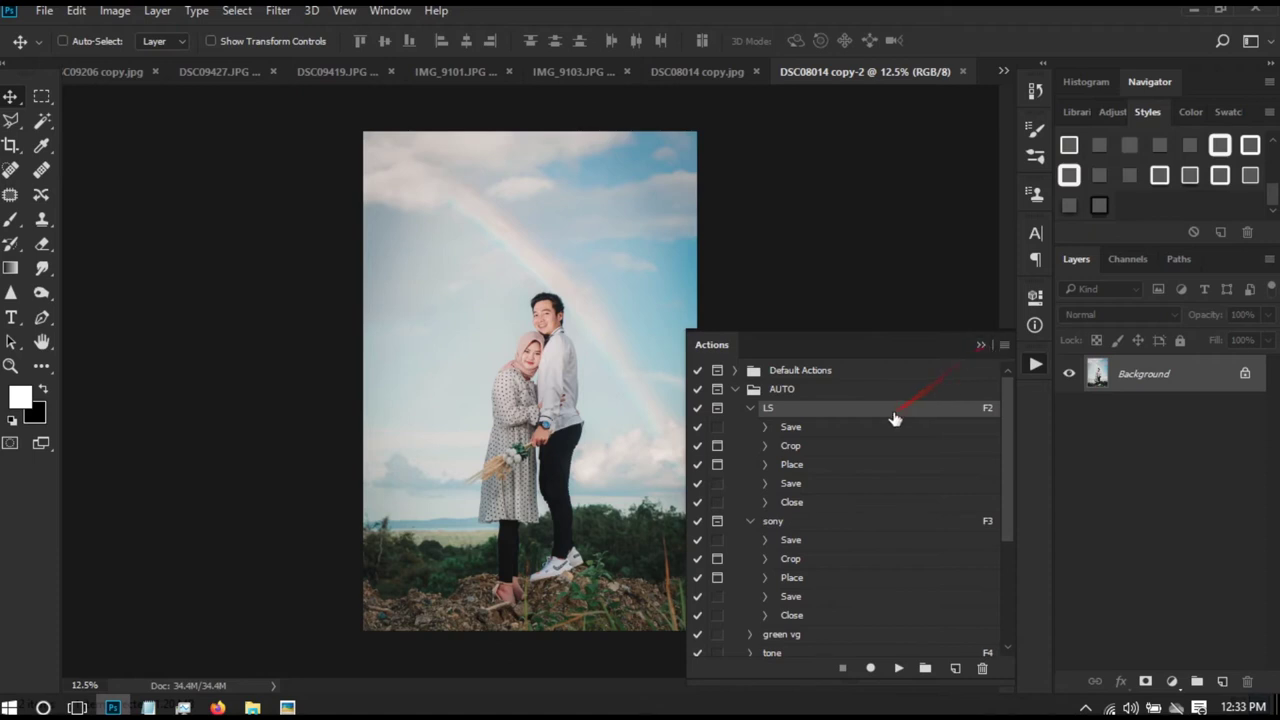
Save the photo into New folder as sRGB.jpg with the sRGB profile embedded, quality 10.
double_click(863, 426)
double_click(190, 145)
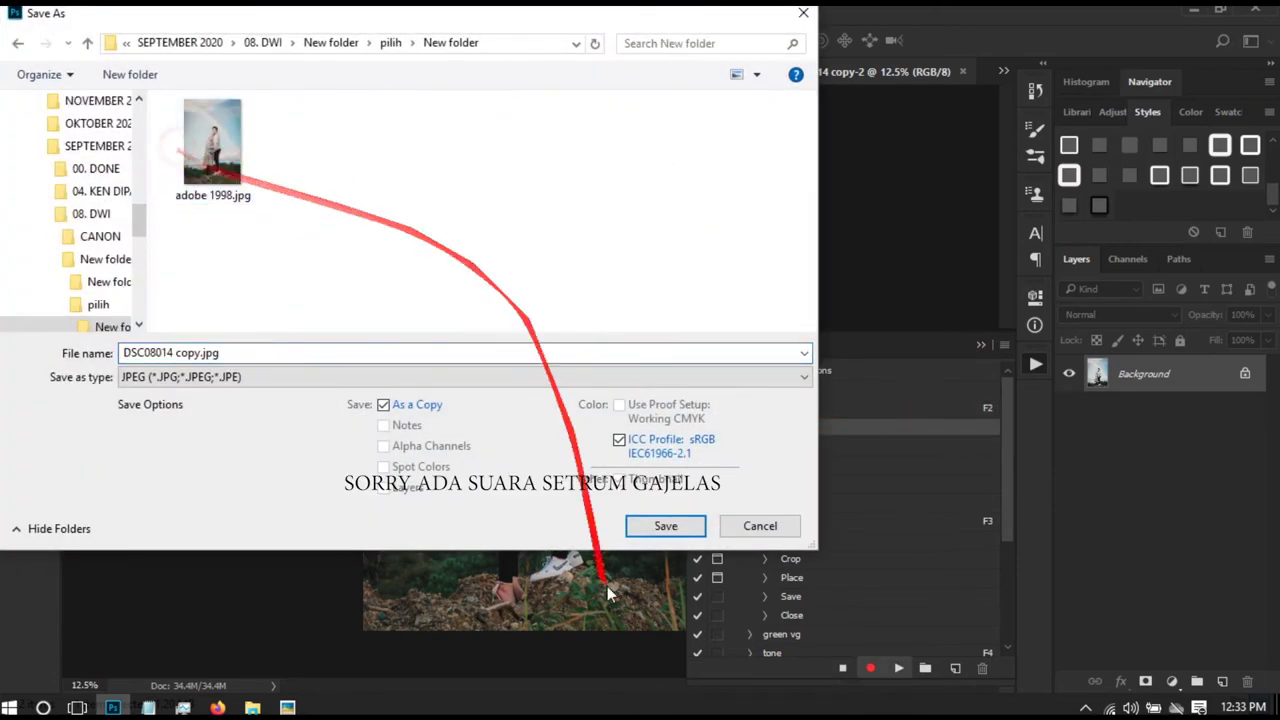
triple_click(237, 356)
text(sRGB)
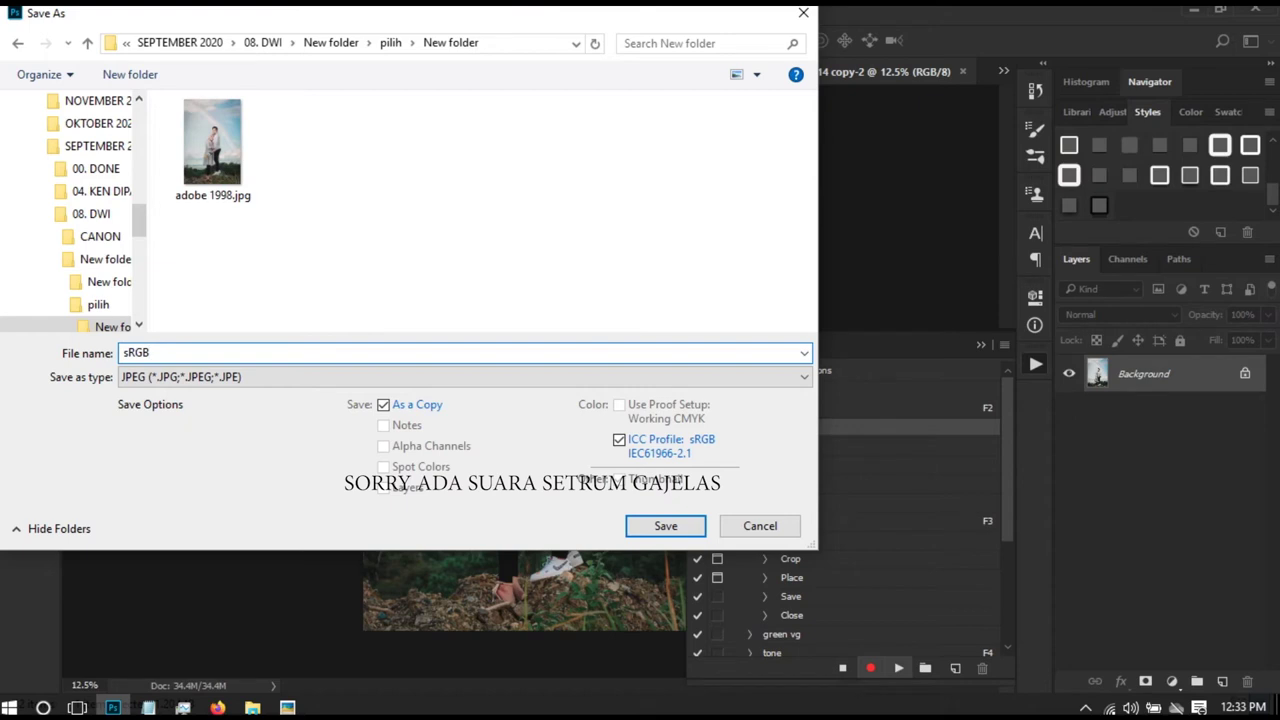
click(703, 443)
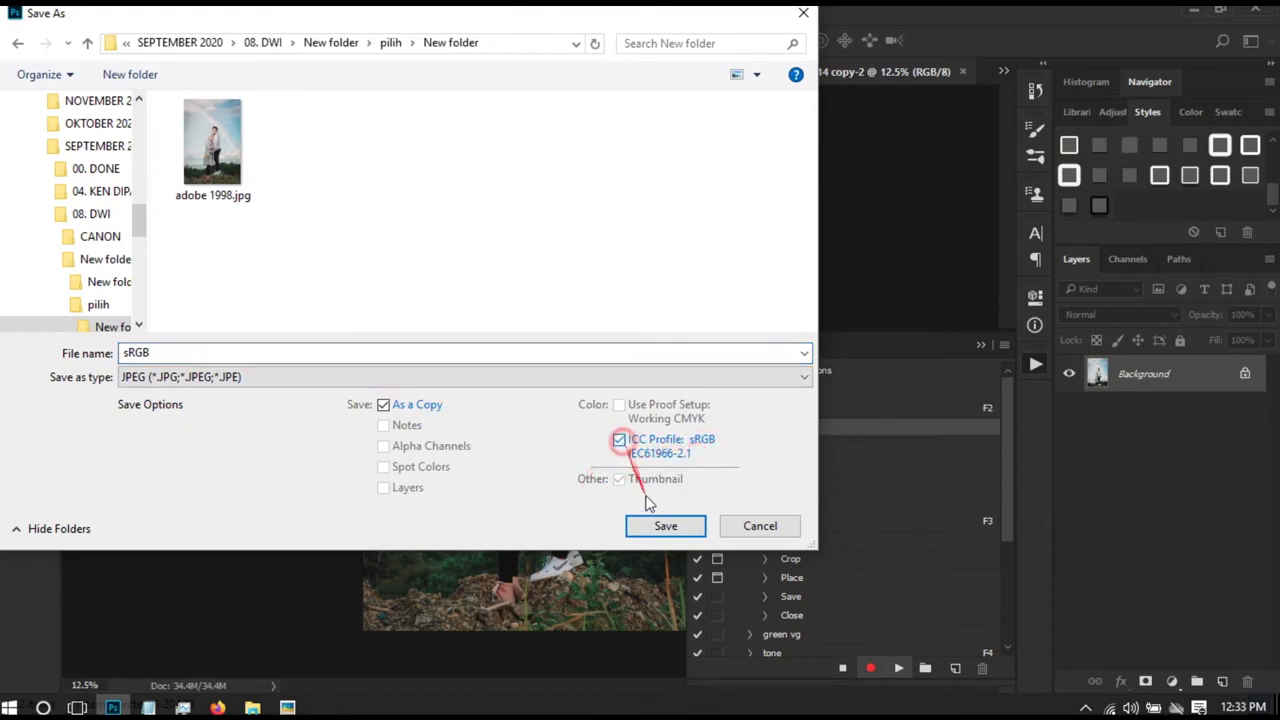
click(664, 524)
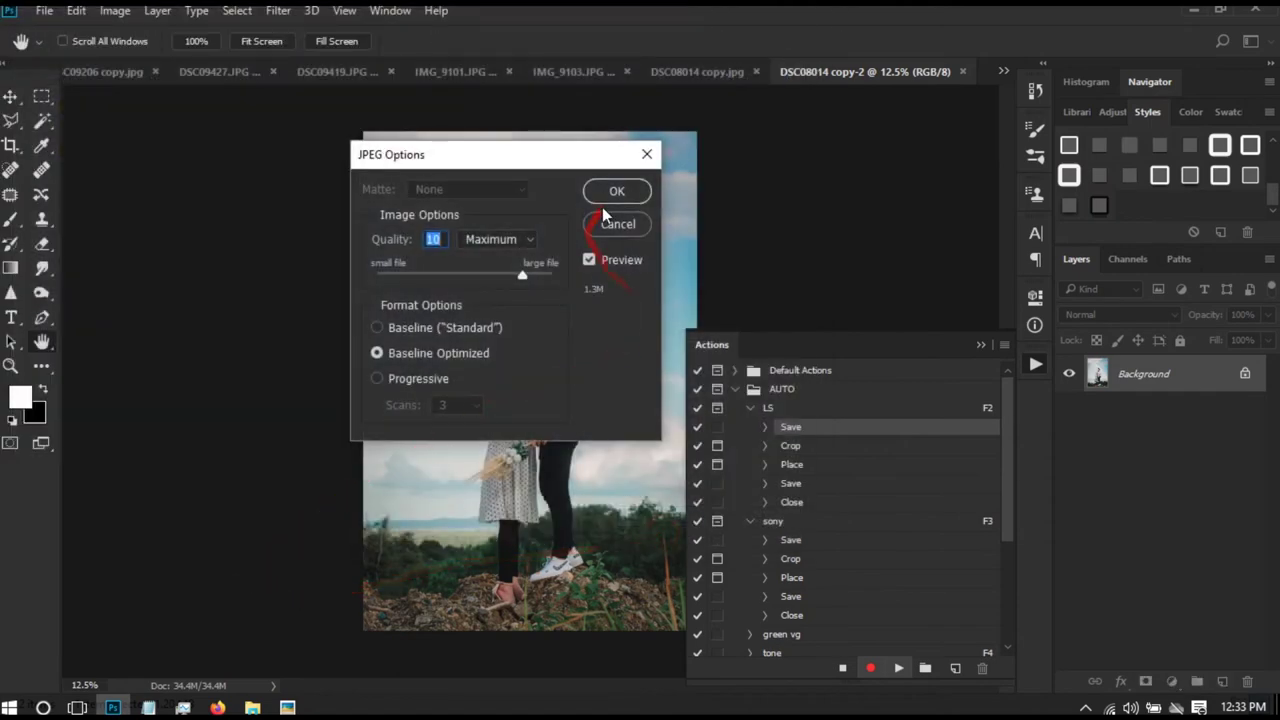
click(620, 193)
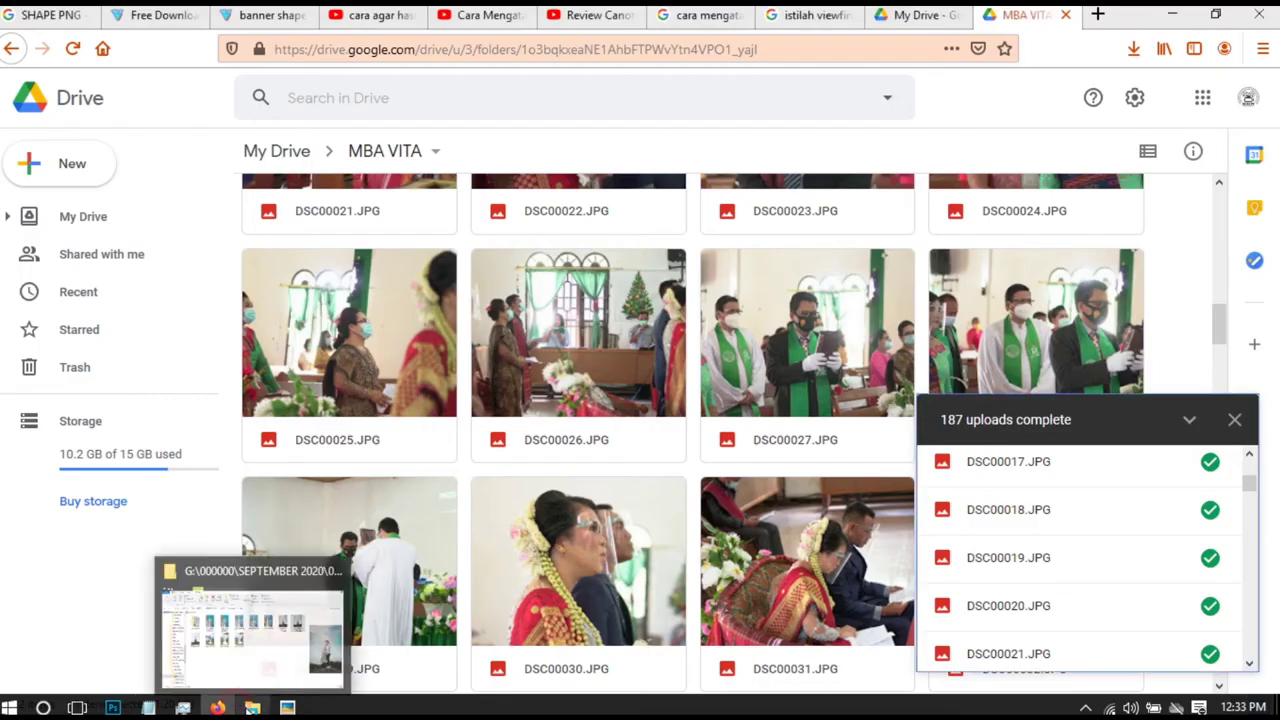
Open New folder in File Explorer, preview adobe 1998.jpg, then close the viewer.
click(252, 707)
double_click(237, 245)
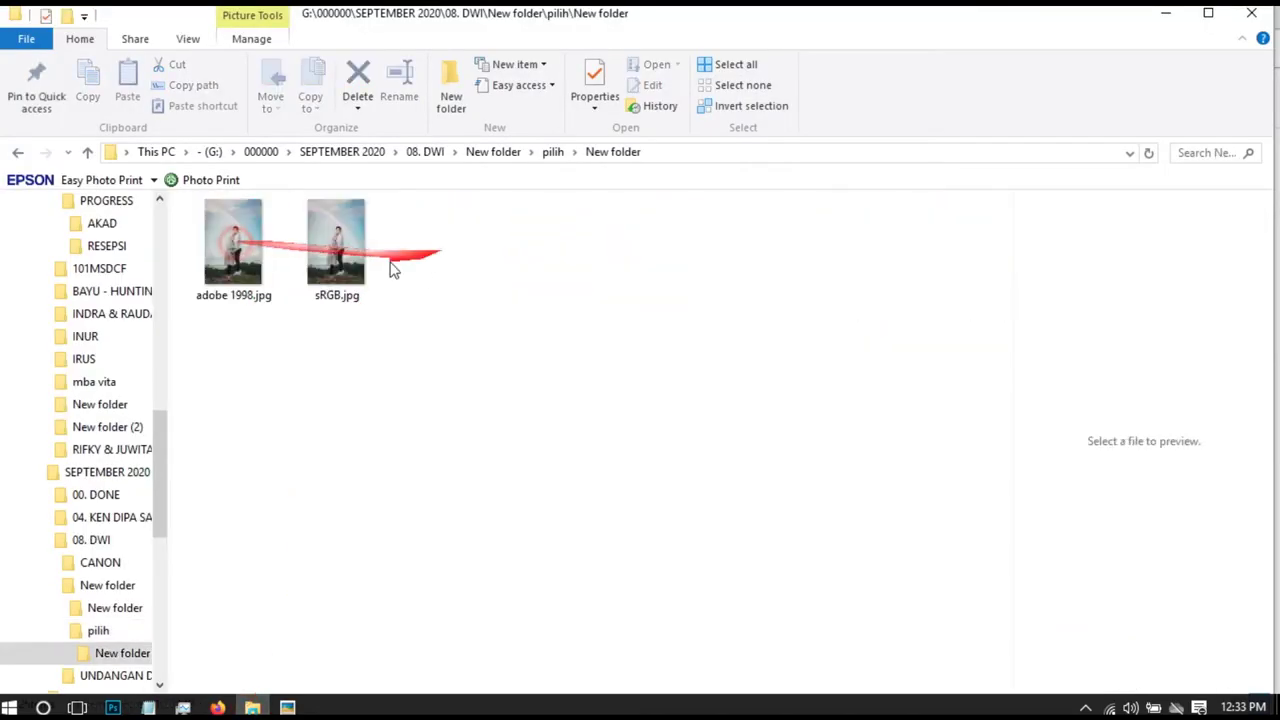
double_click(255, 220)
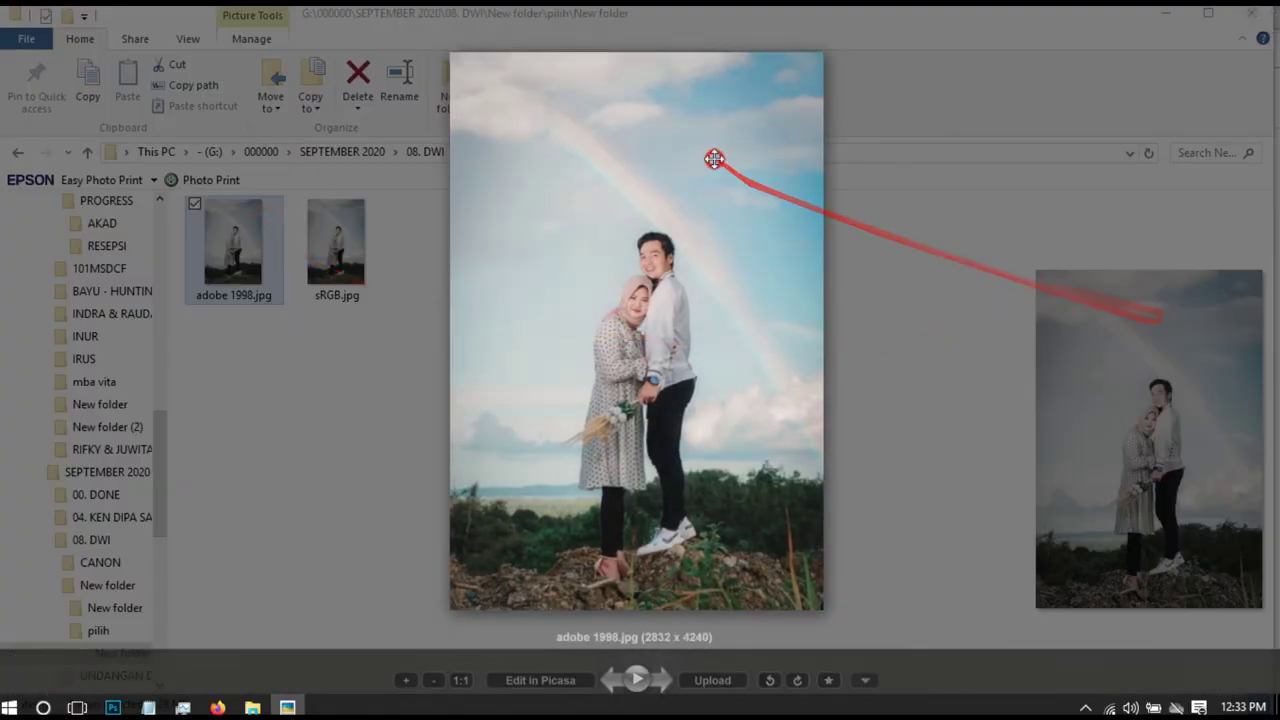
scroll(714, 159, down, 1)
scroll(705, 220, up, 1)
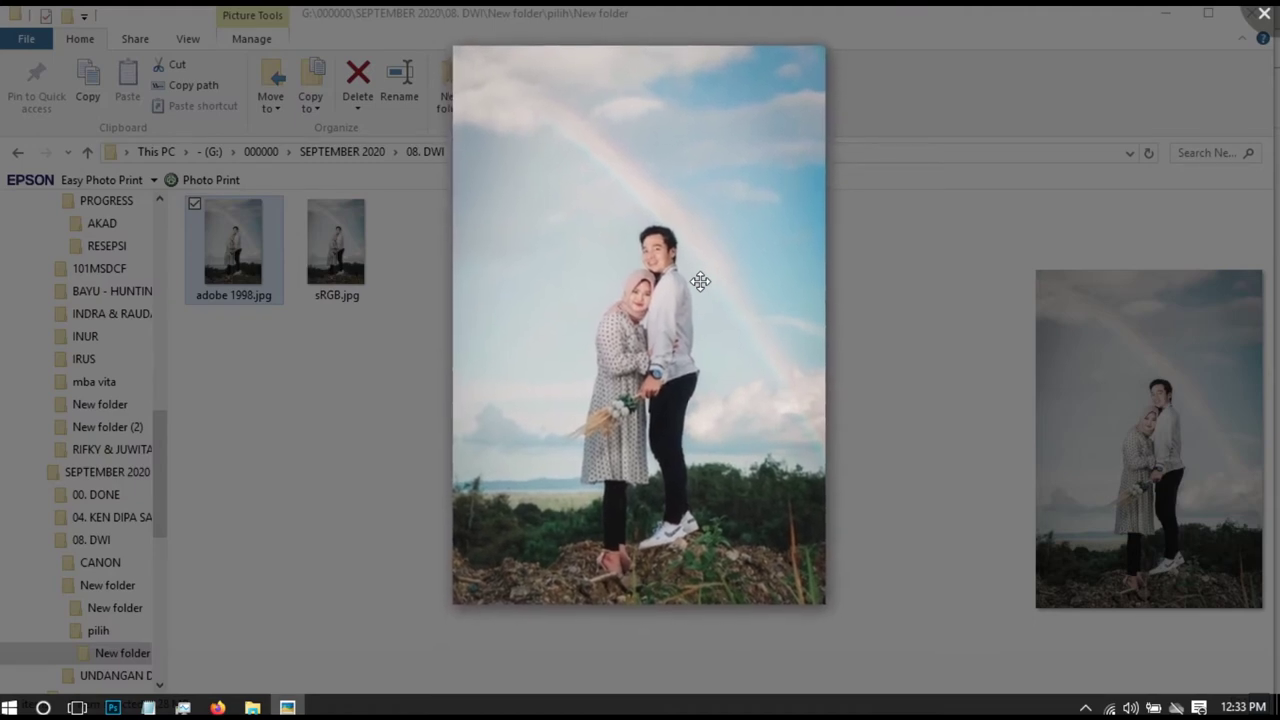
click(1264, 13)
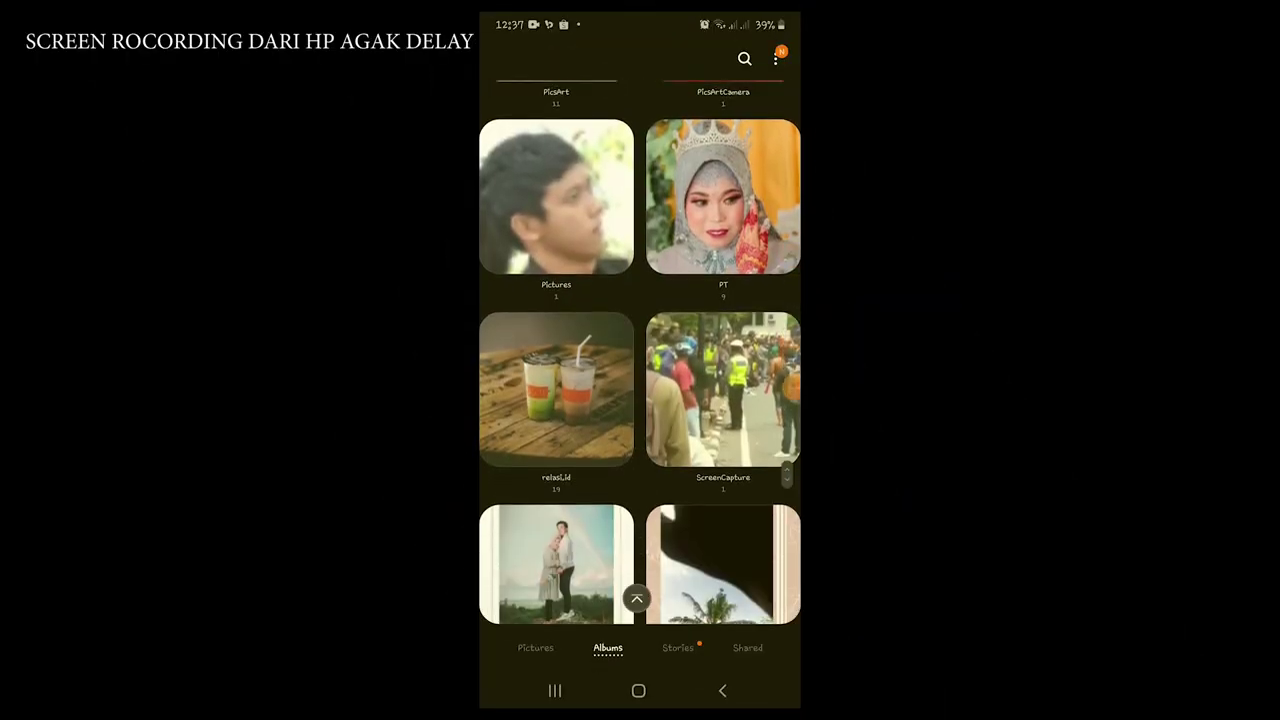
Scroll the gallery, open the New folder photo full-screen and swipe to the other one.
scroll(640, 350, down, 3)
scroll(640, 350, down, 3)
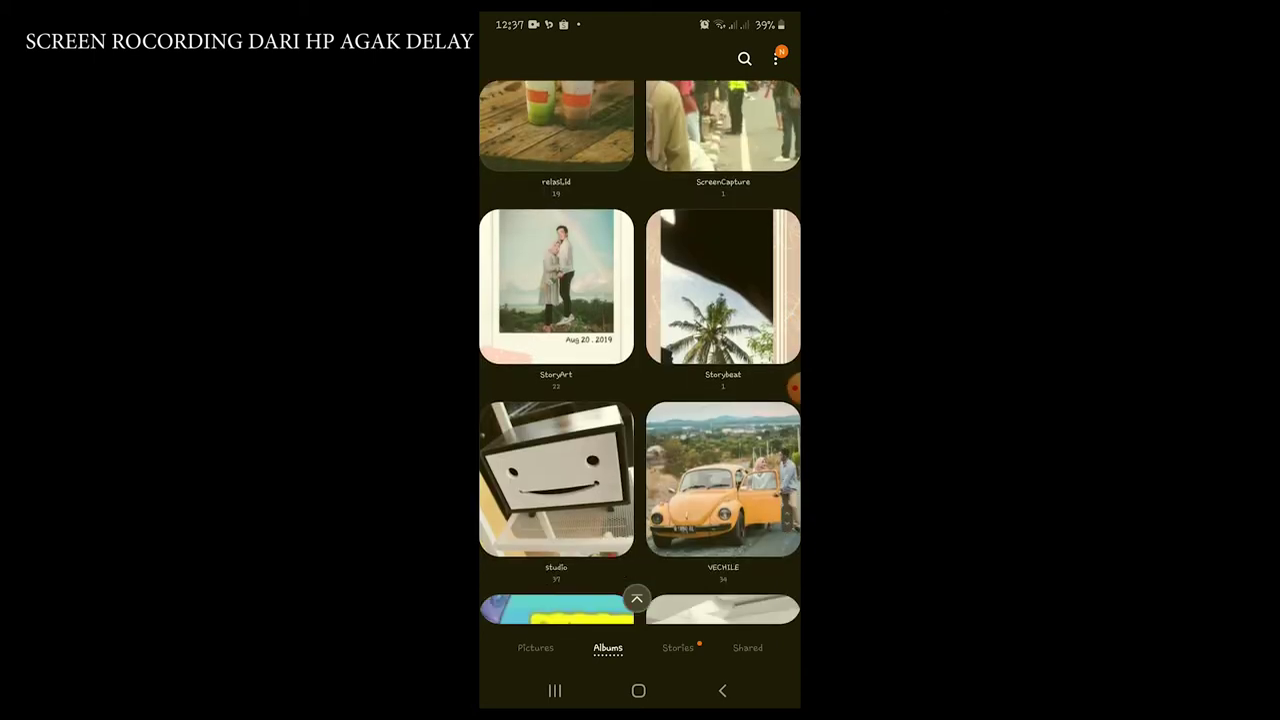
scroll(640, 350, down, 2)
scroll(640, 350, up, 3)
scroll(640, 350, up, 3)
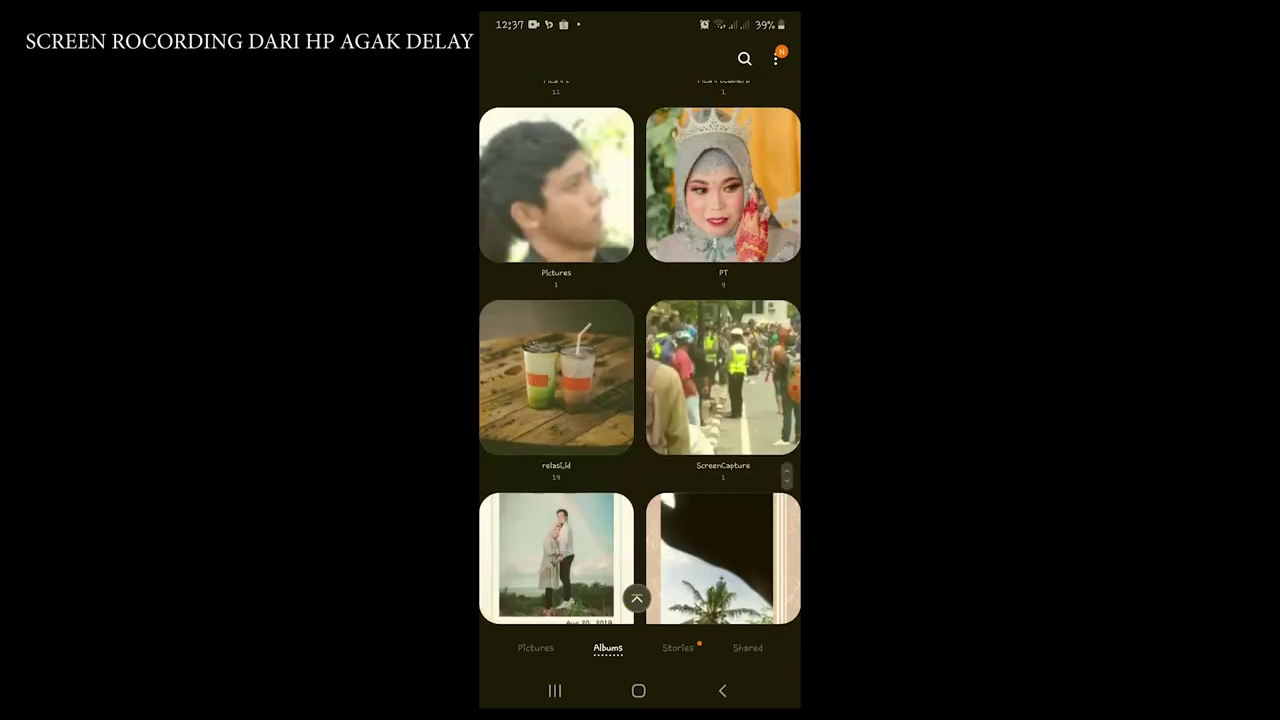
scroll(640, 350, up, 2)
scroll(640, 350, up, 3)
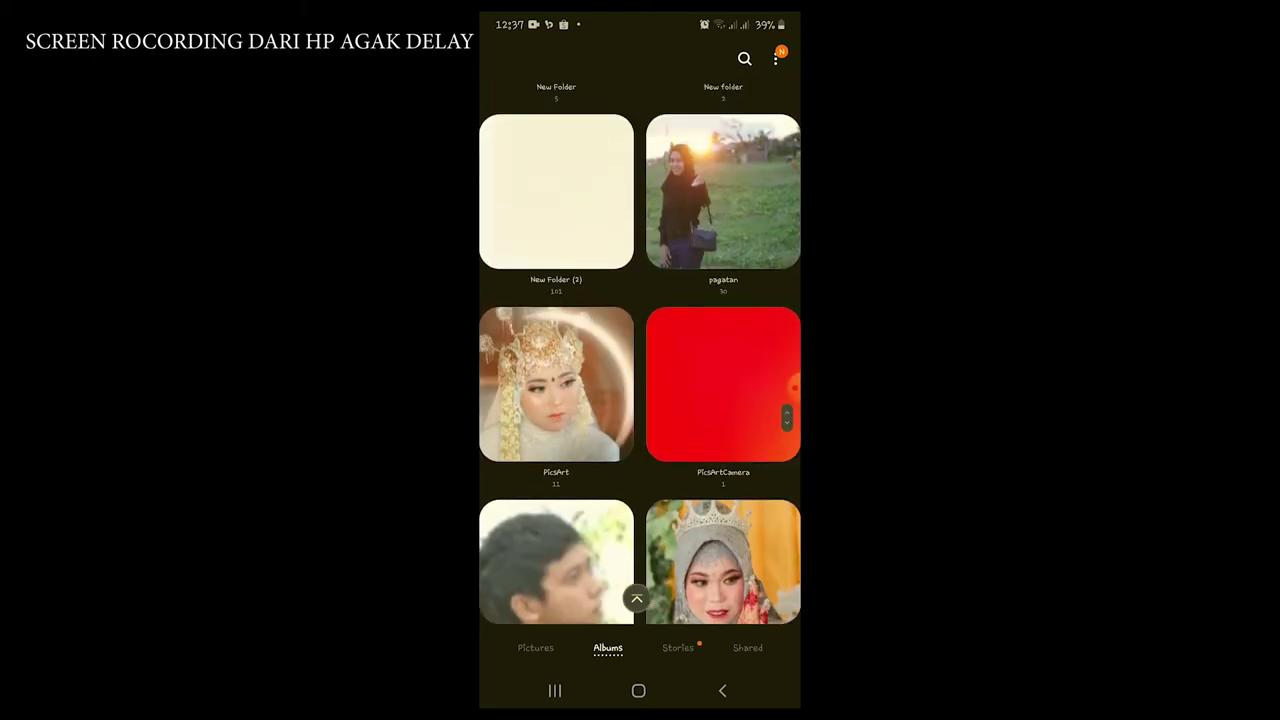
scroll(640, 350, up, 2)
scroll(640, 350, up, 2)
scroll(640, 350, up, 3)
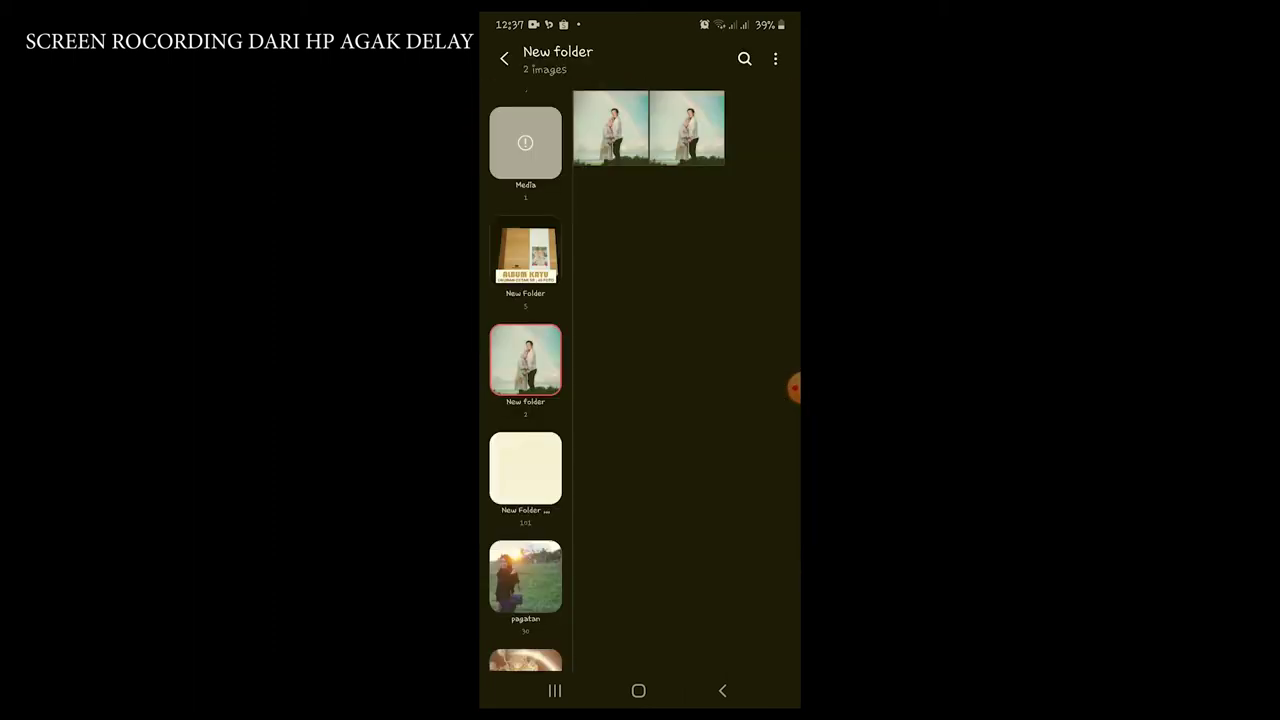
click(610, 128)
drag(680, 360, 615, 360)
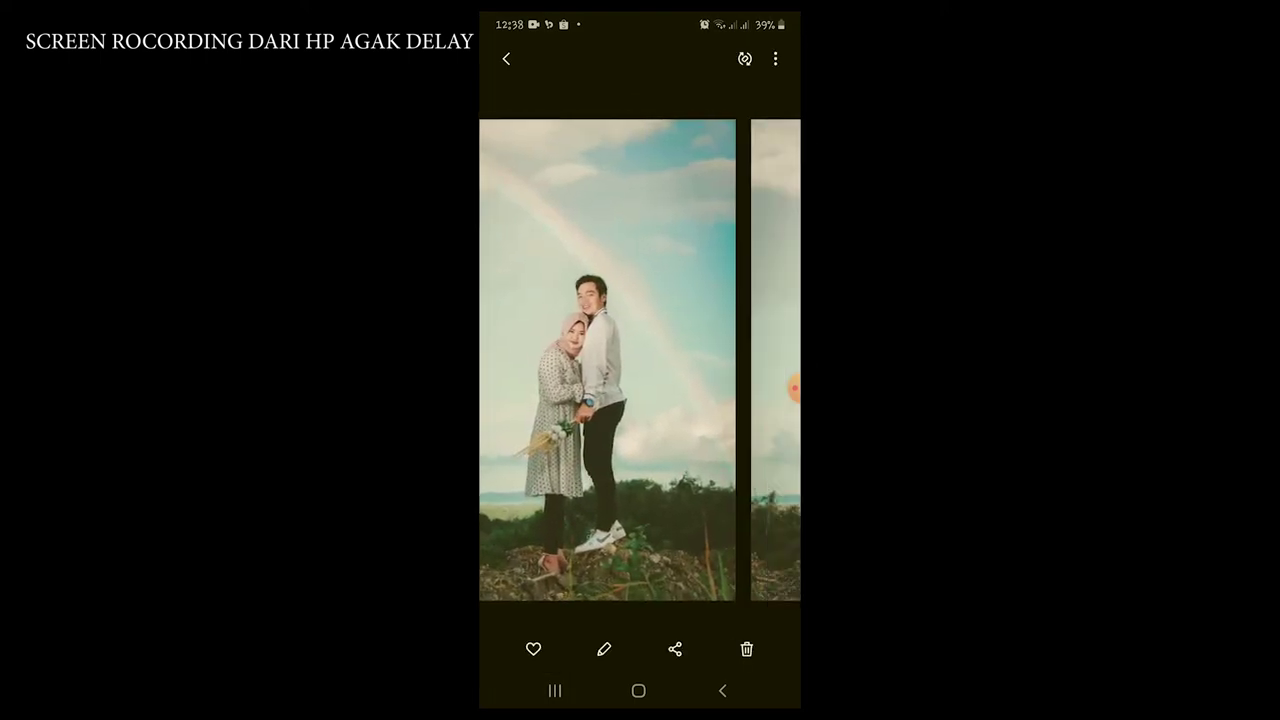
Check the Details show adobe 1998.jpg, then share it to an Instagram Feed post.
click(775, 58)
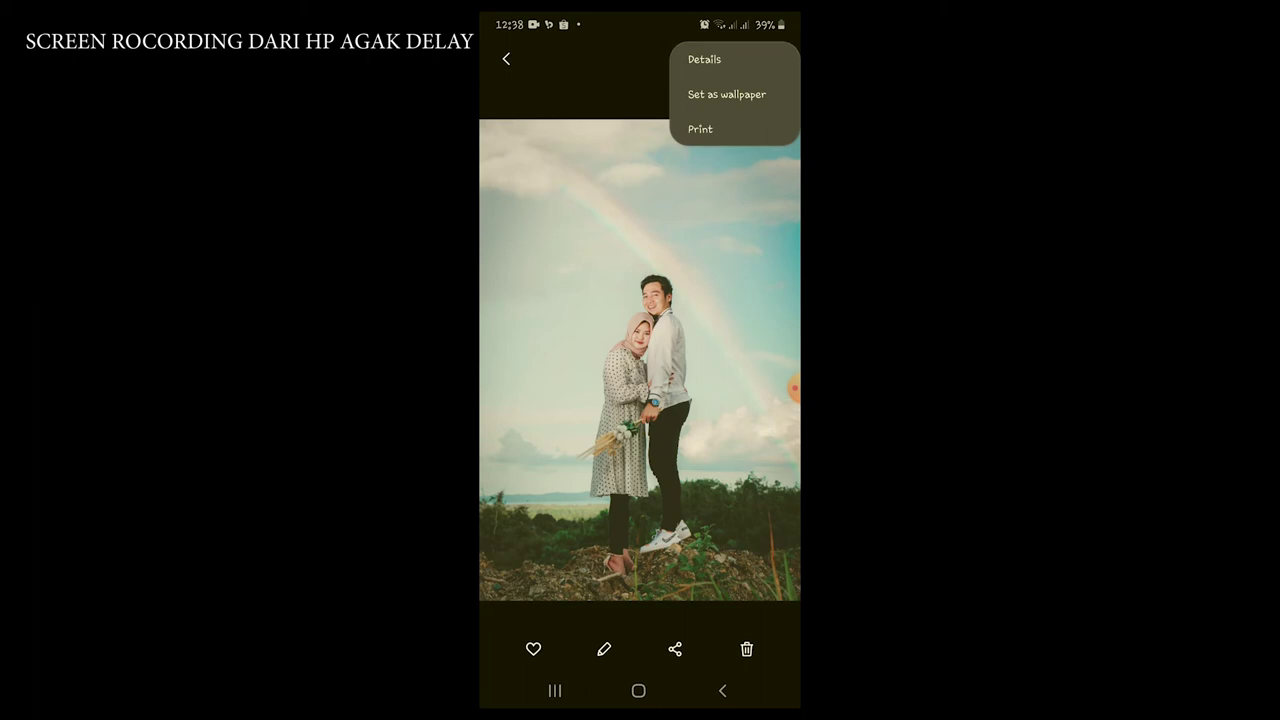
click(704, 59)
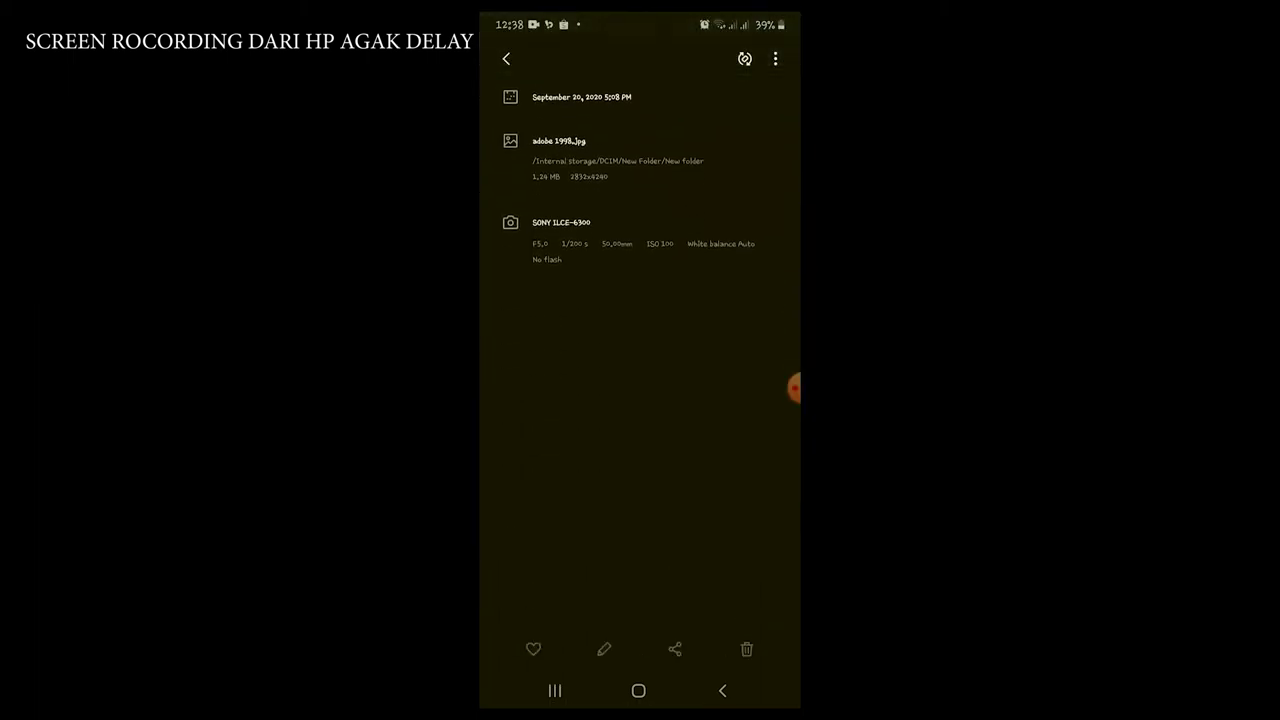
click(506, 58)
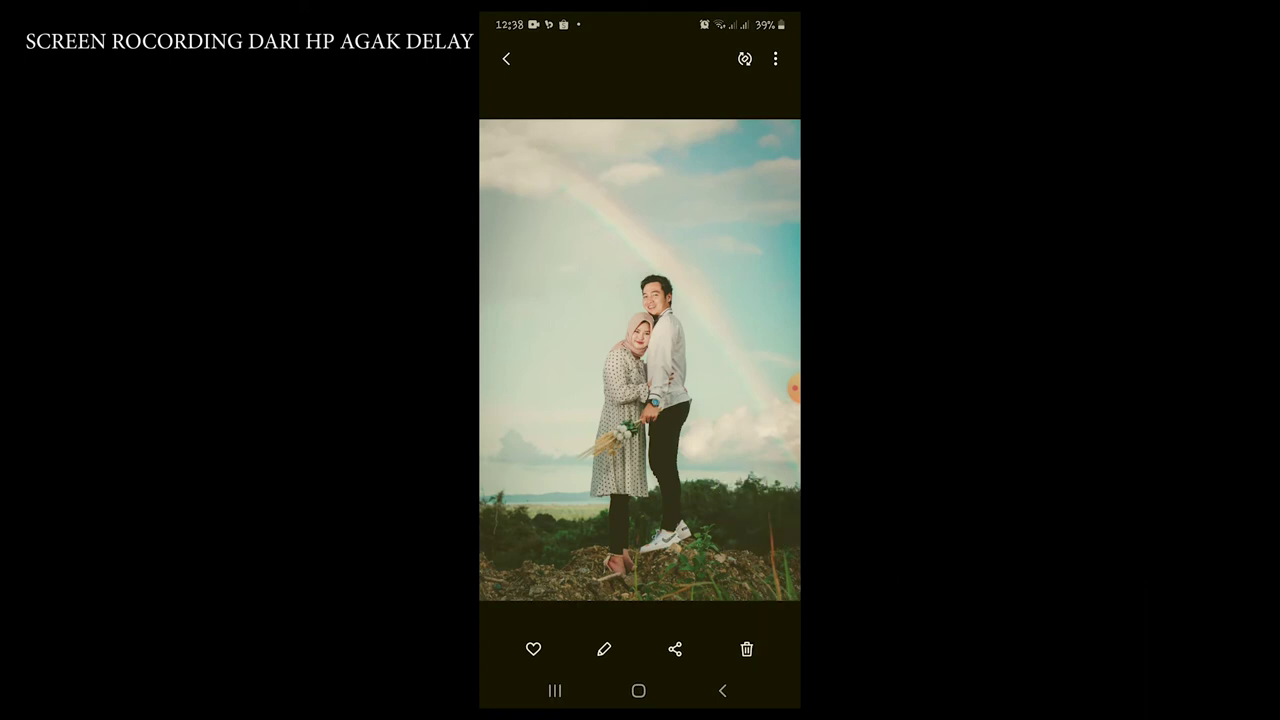
click(675, 649)
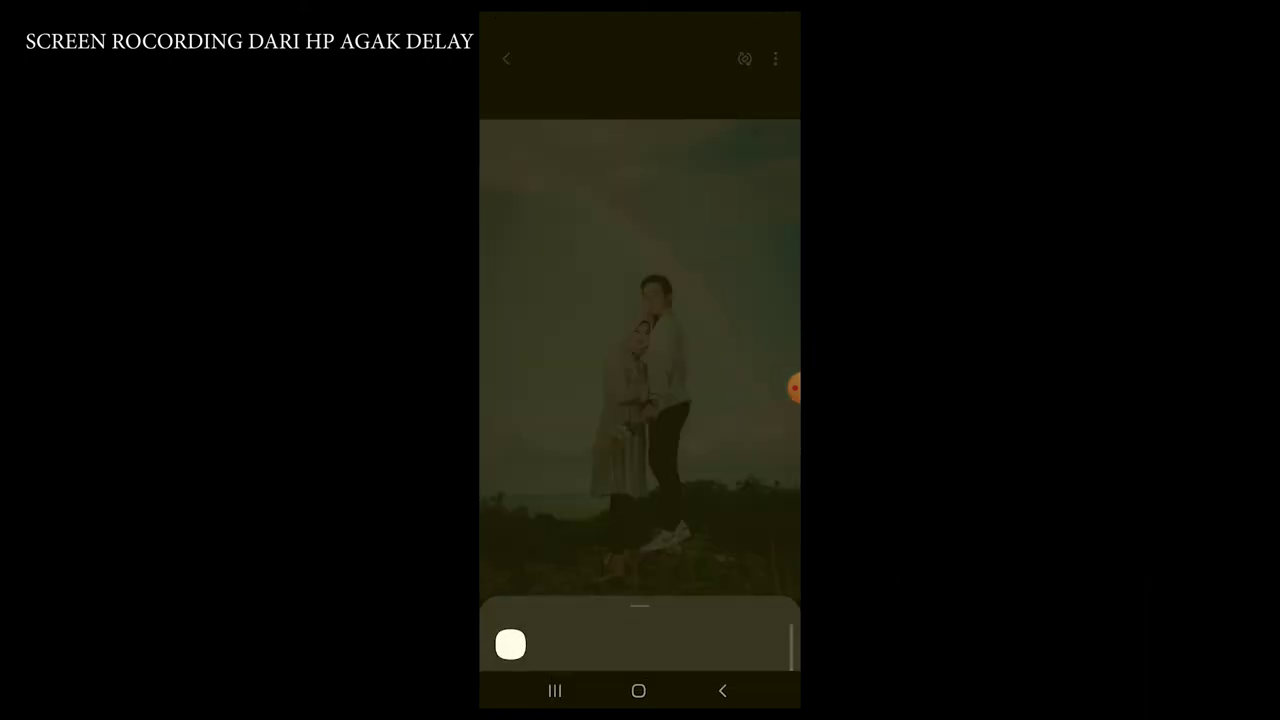
click(601, 560)
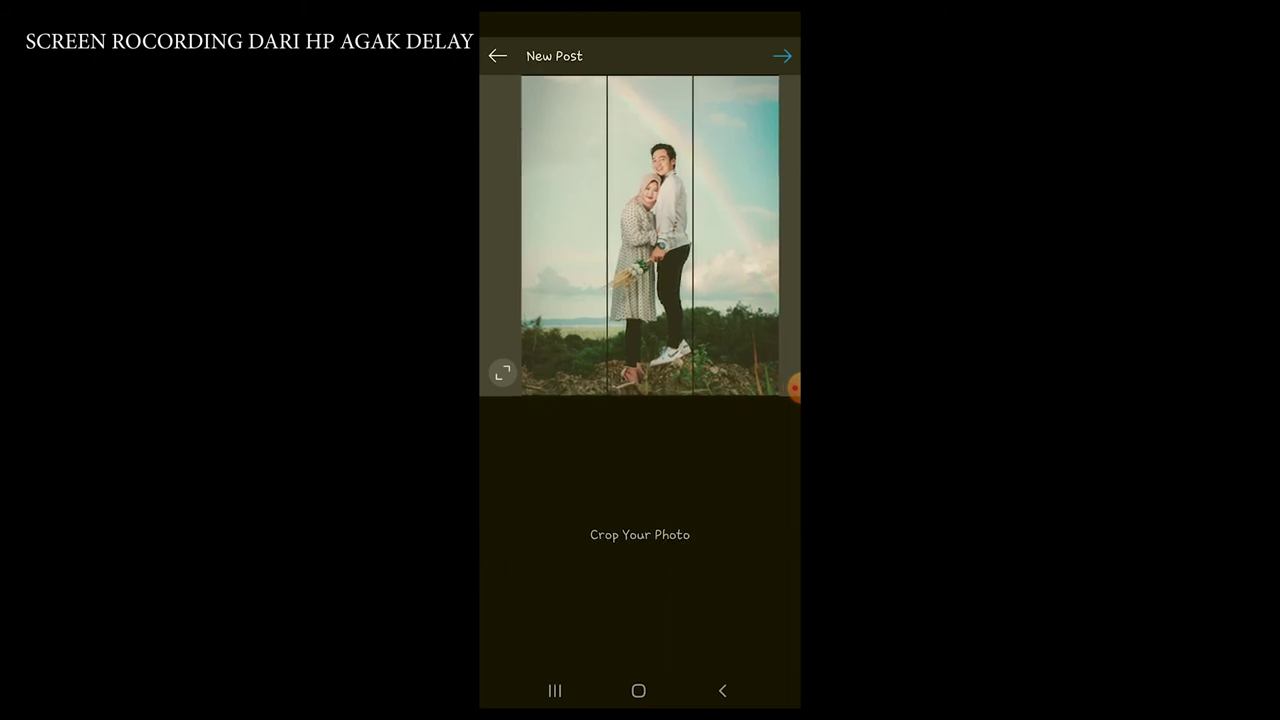
Expand the couple photo to fill the square crop and adjust its zoom.
click(502, 372)
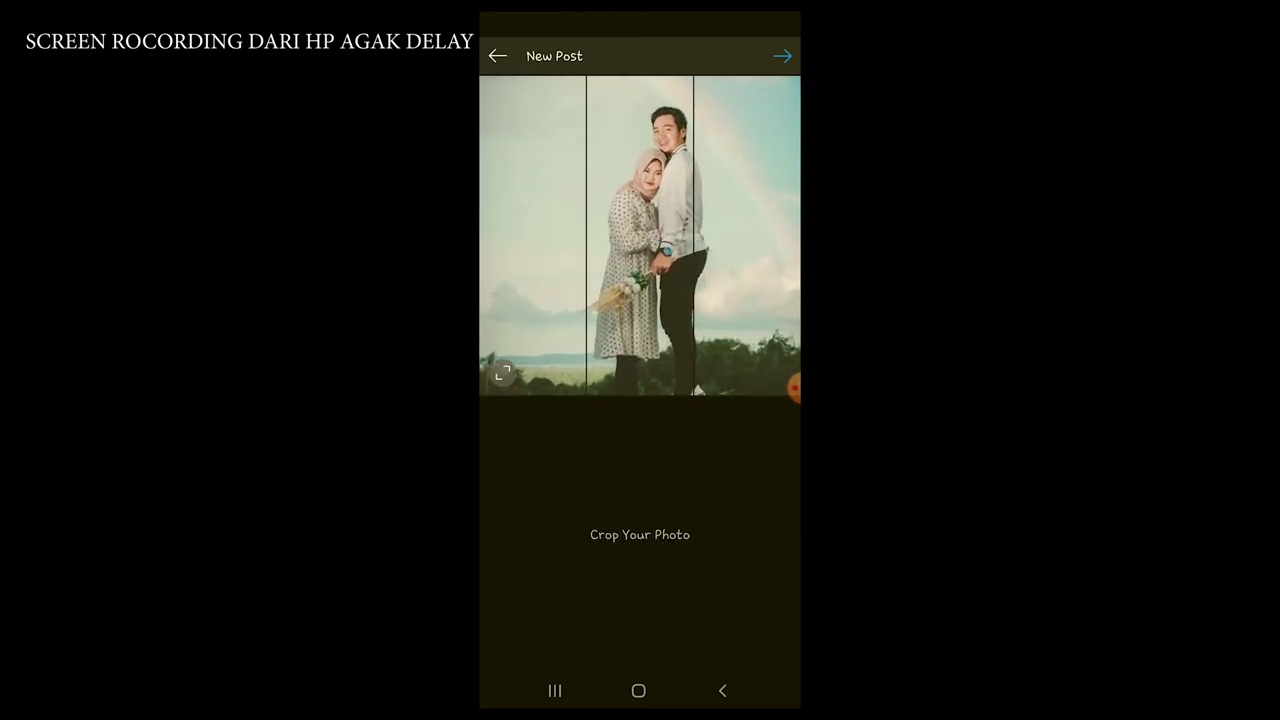
scroll(640, 235, up, 2)
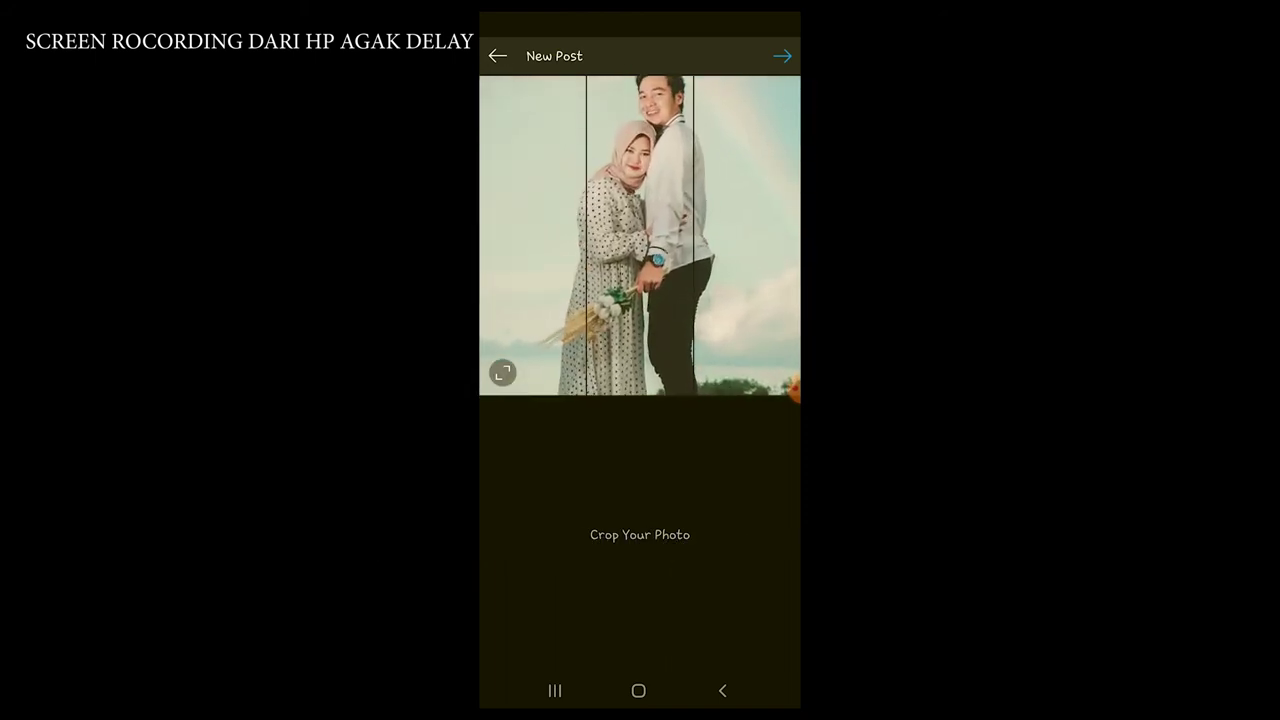
scroll(640, 236, down, 5)
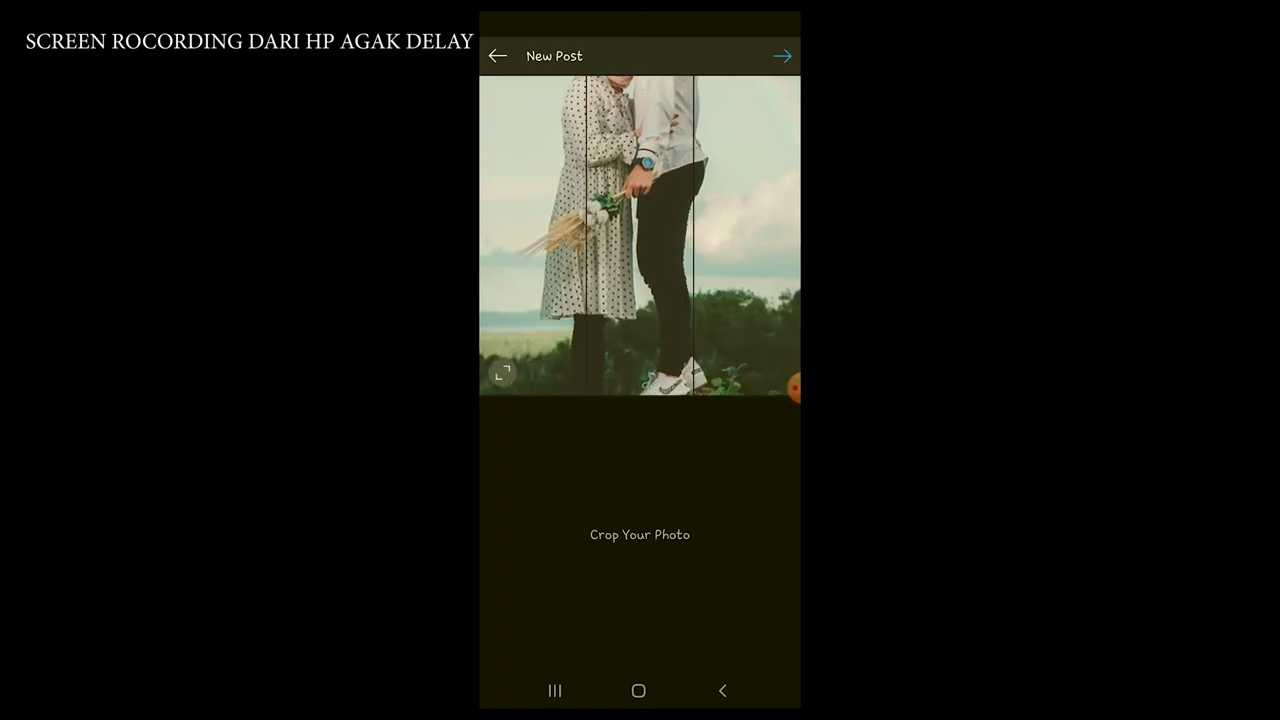
scroll(640, 235, down, 5)
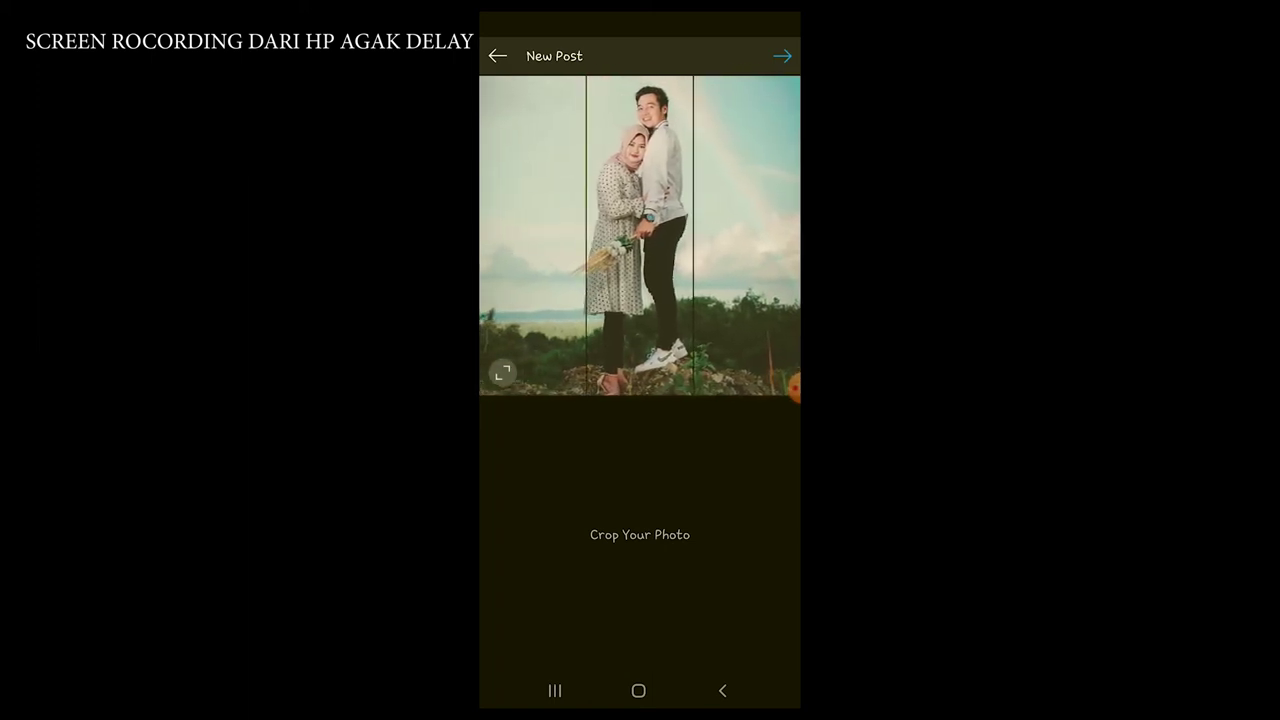
scroll(640, 235, down, 2)
scroll(640, 236, up, 3)
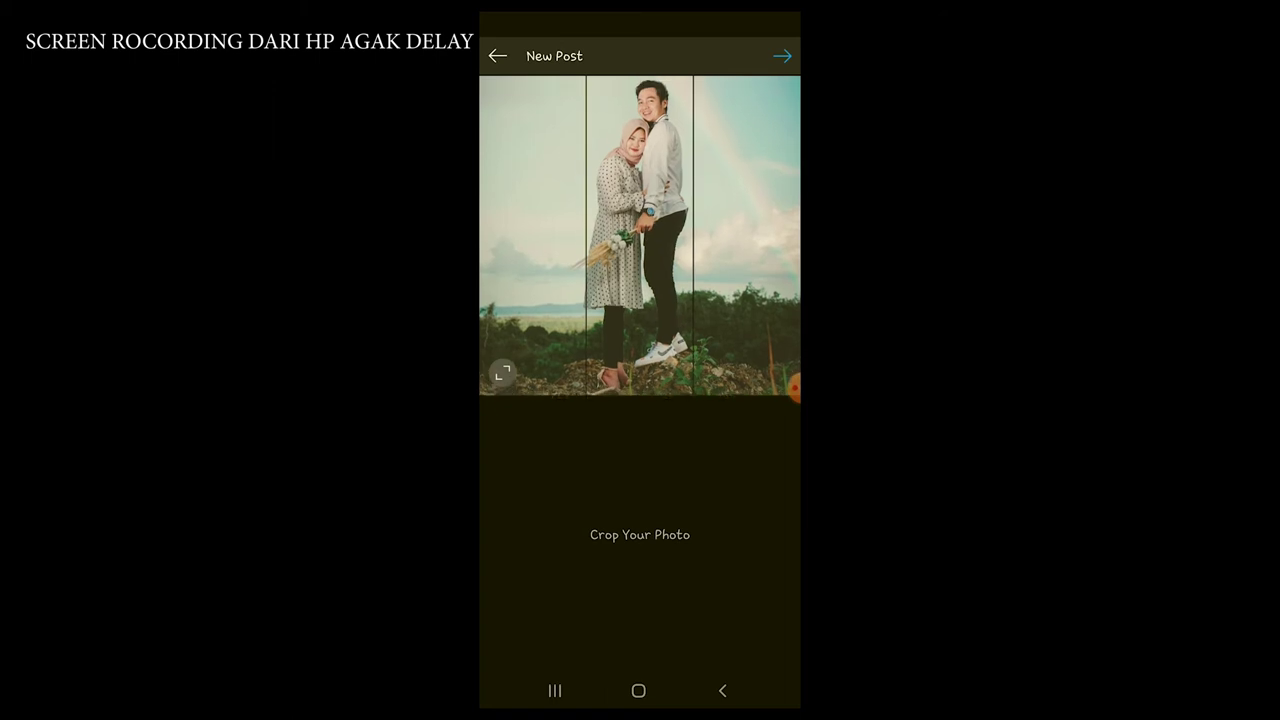
scroll(640, 235, up, 2)
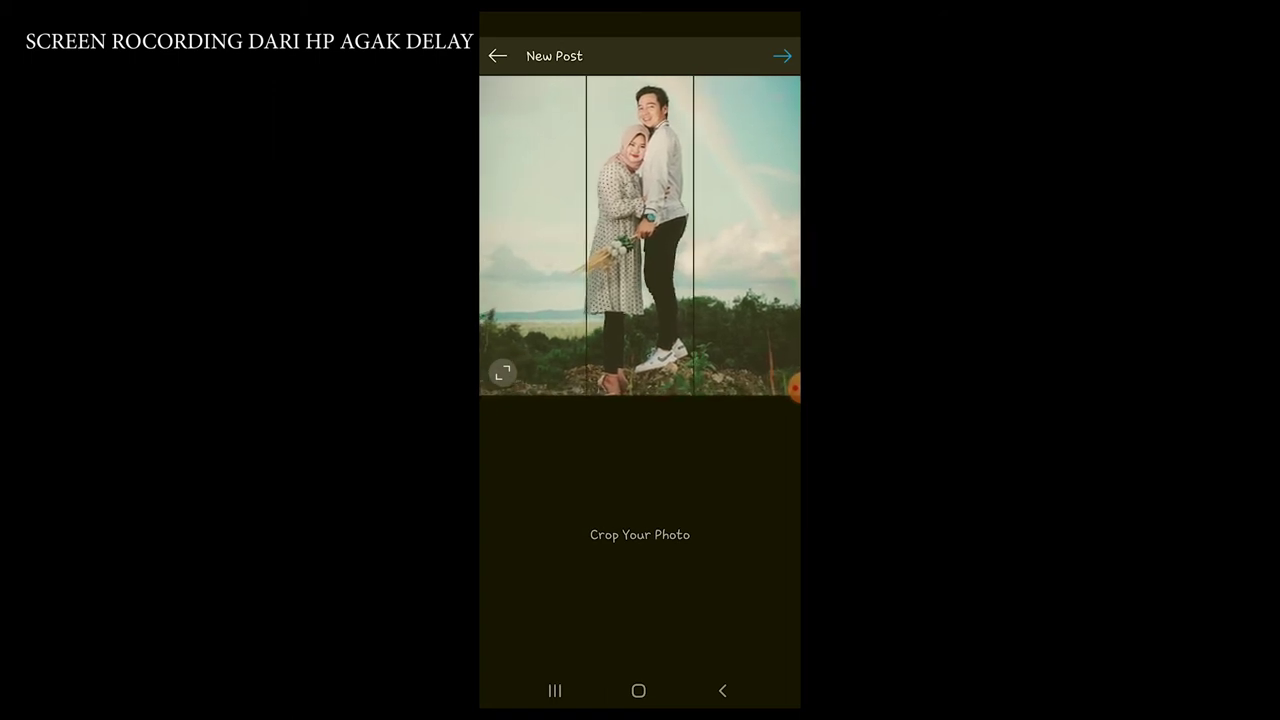
Flip between the filter and crop previews repeatedly to compare colours, then abandon the post.
click(782, 56)
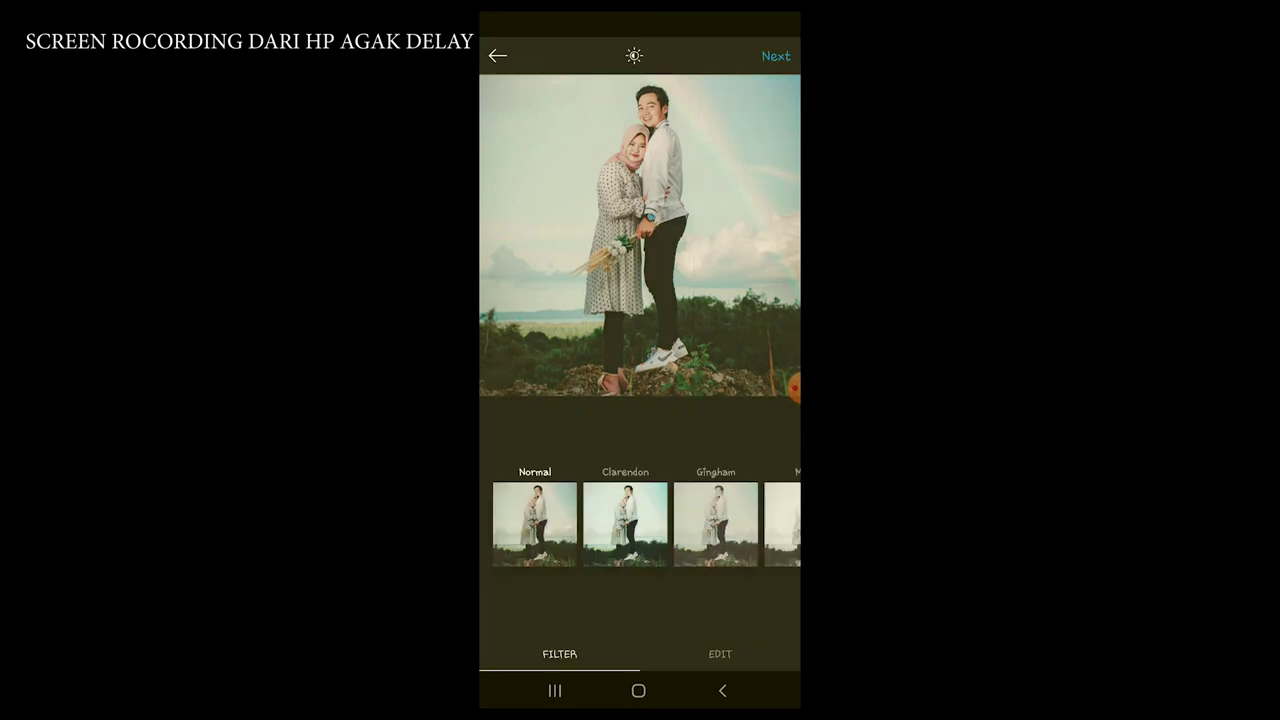
click(497, 56)
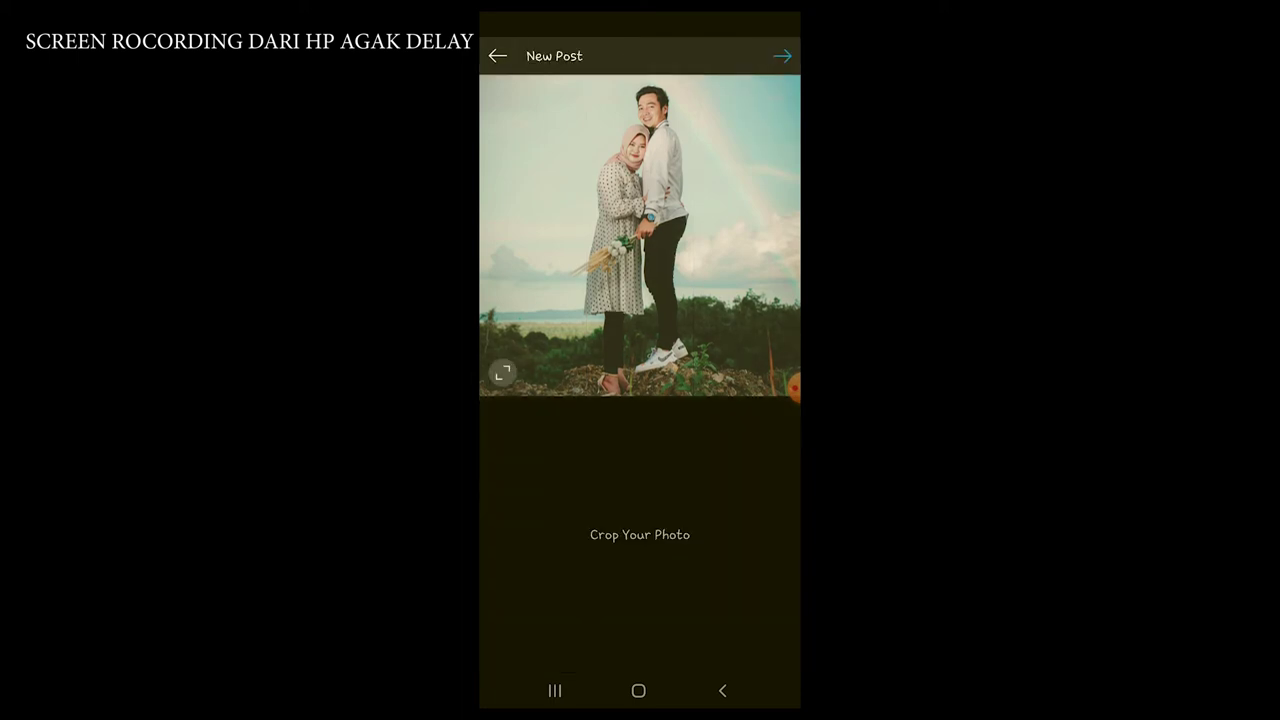
click(782, 56)
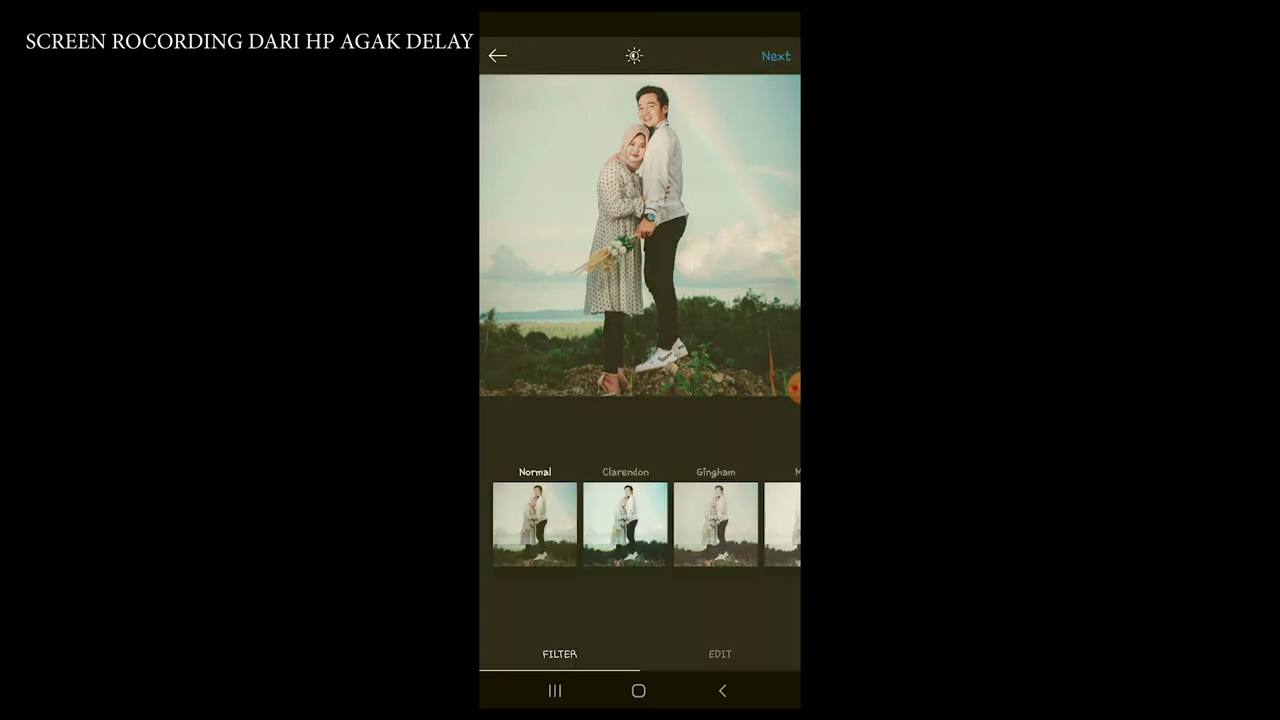
click(497, 56)
click(782, 56)
click(497, 56)
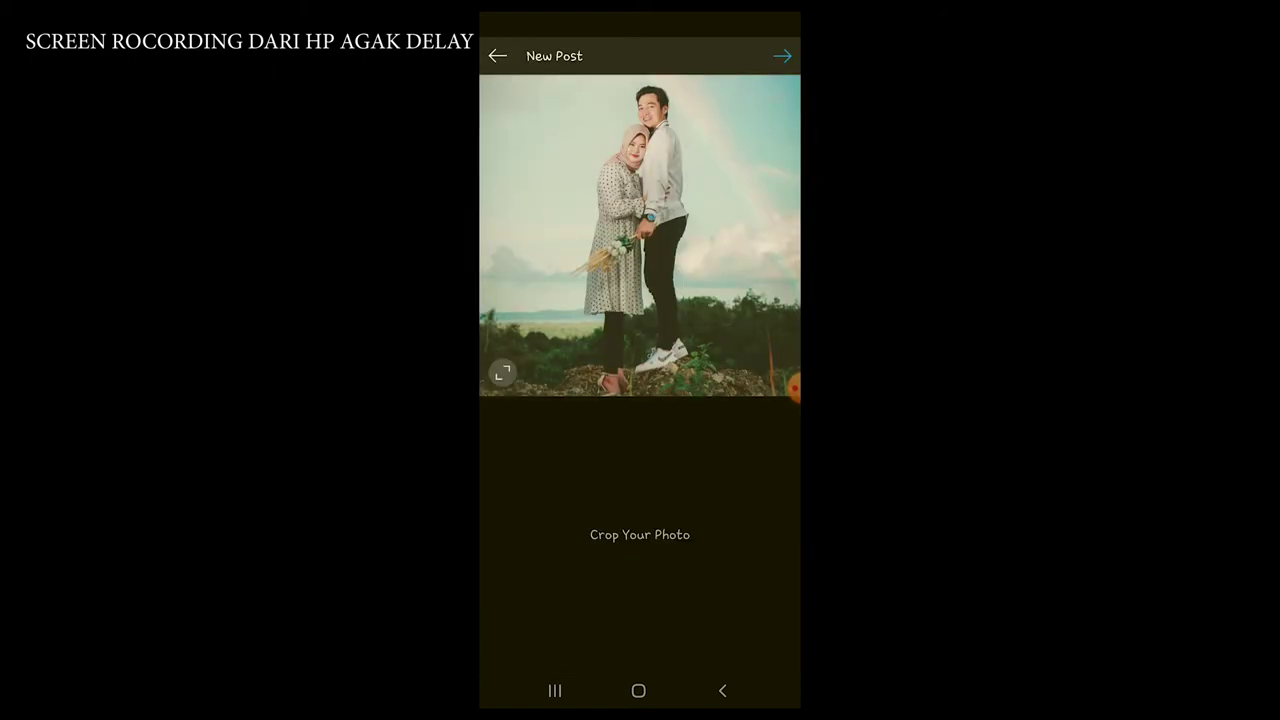
click(782, 56)
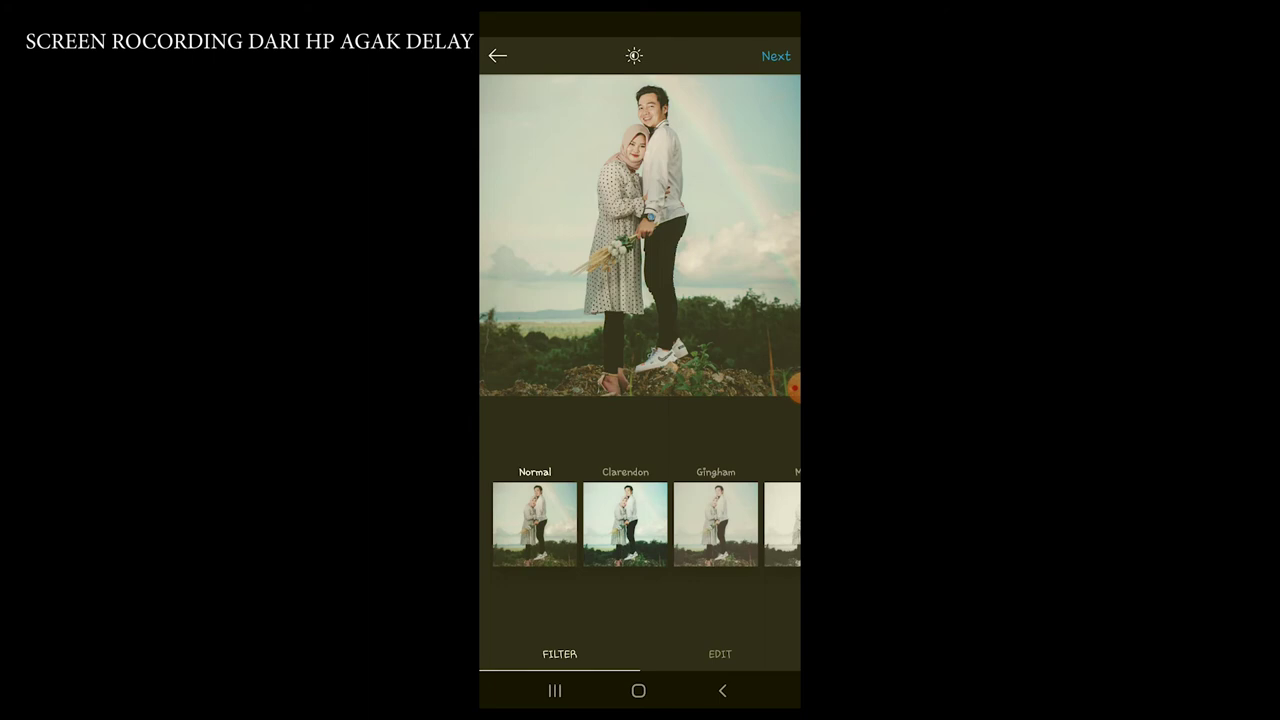
click(497, 56)
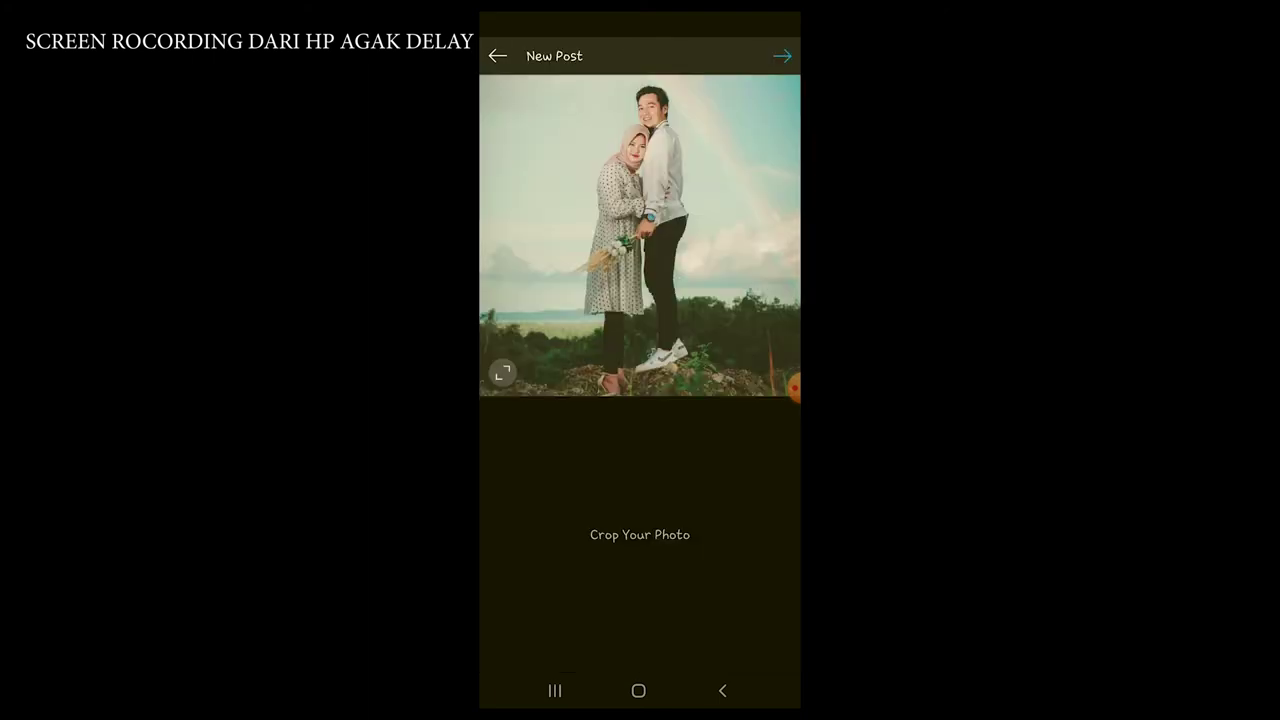
click(780, 52)
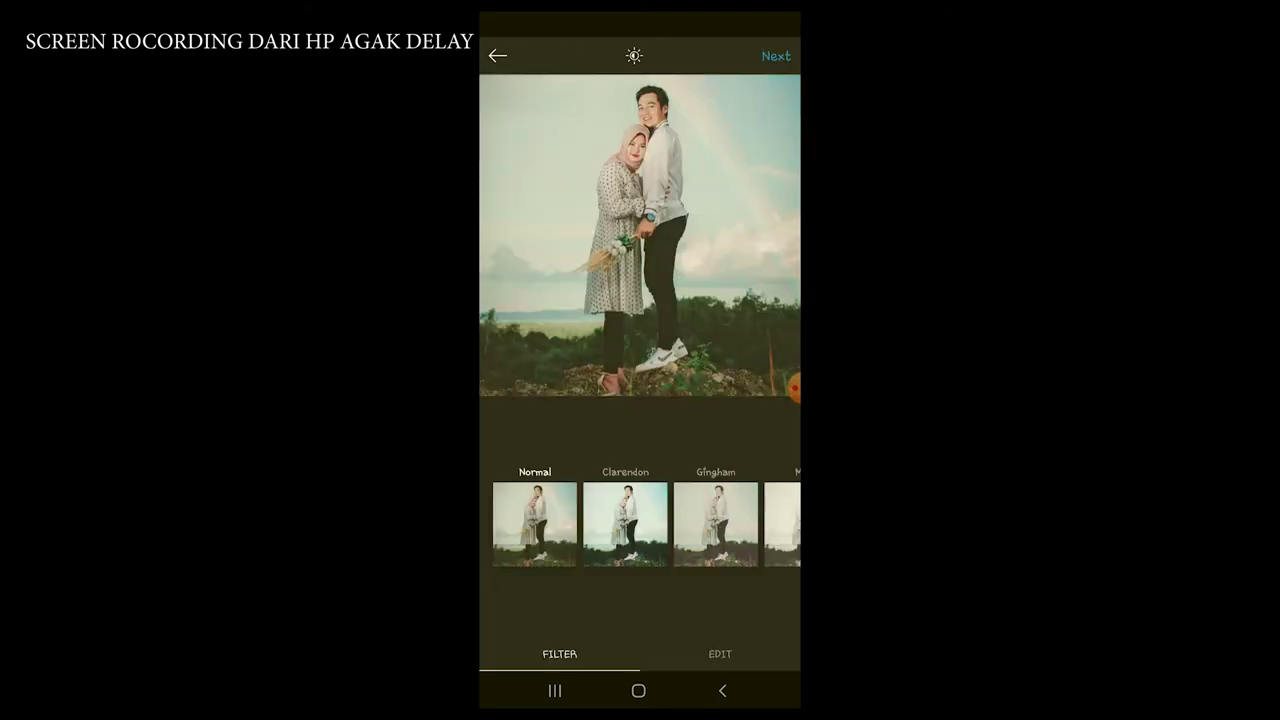
click(497, 56)
click(497, 56)
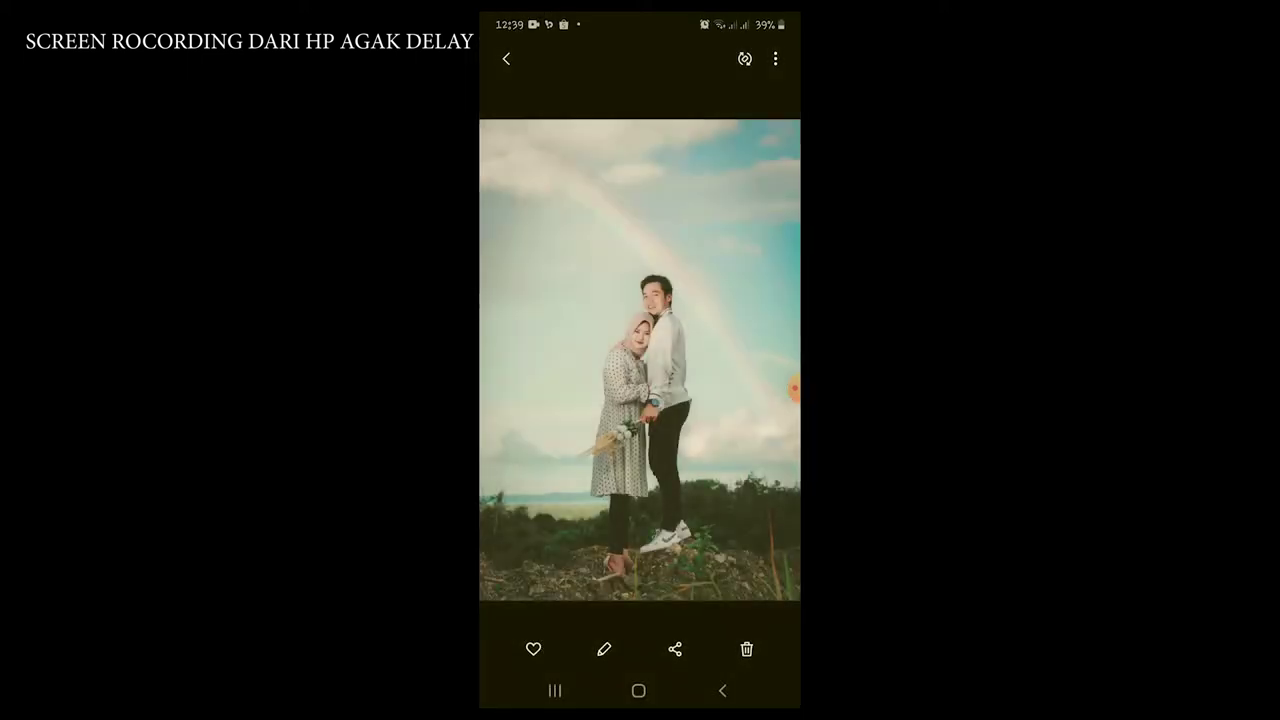
drag(700, 360, 600, 360)
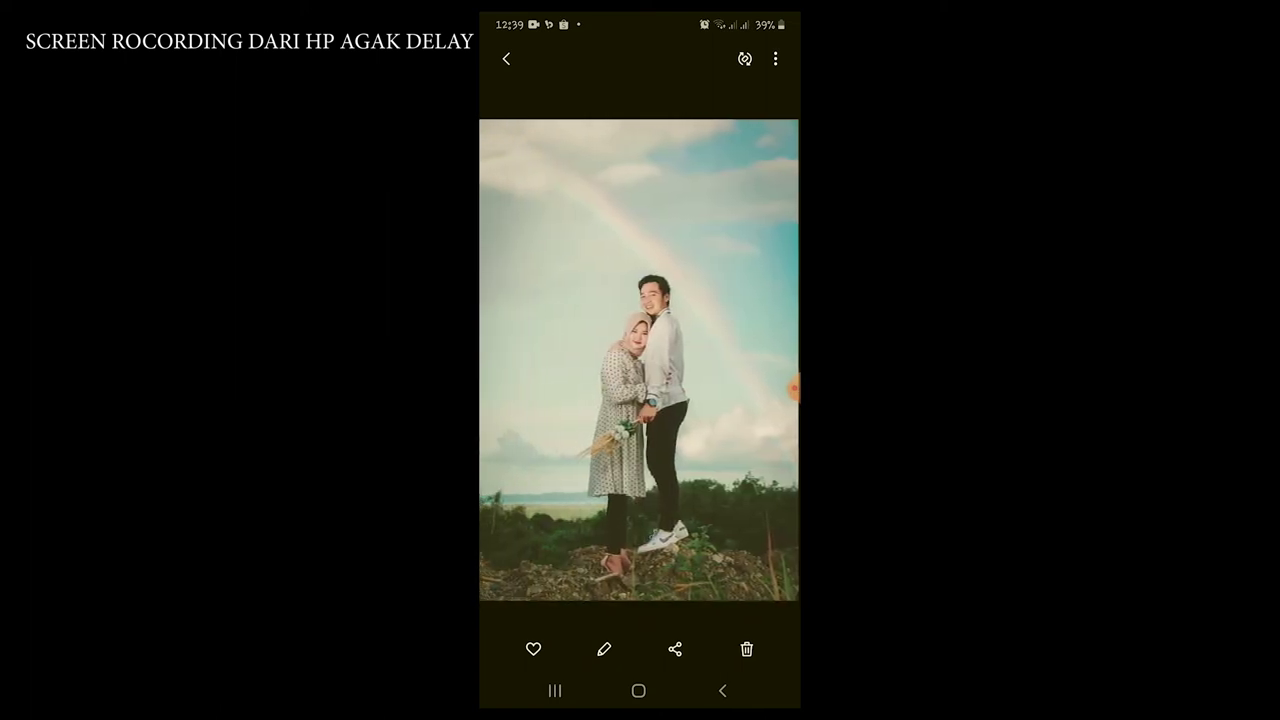
click(775, 58)
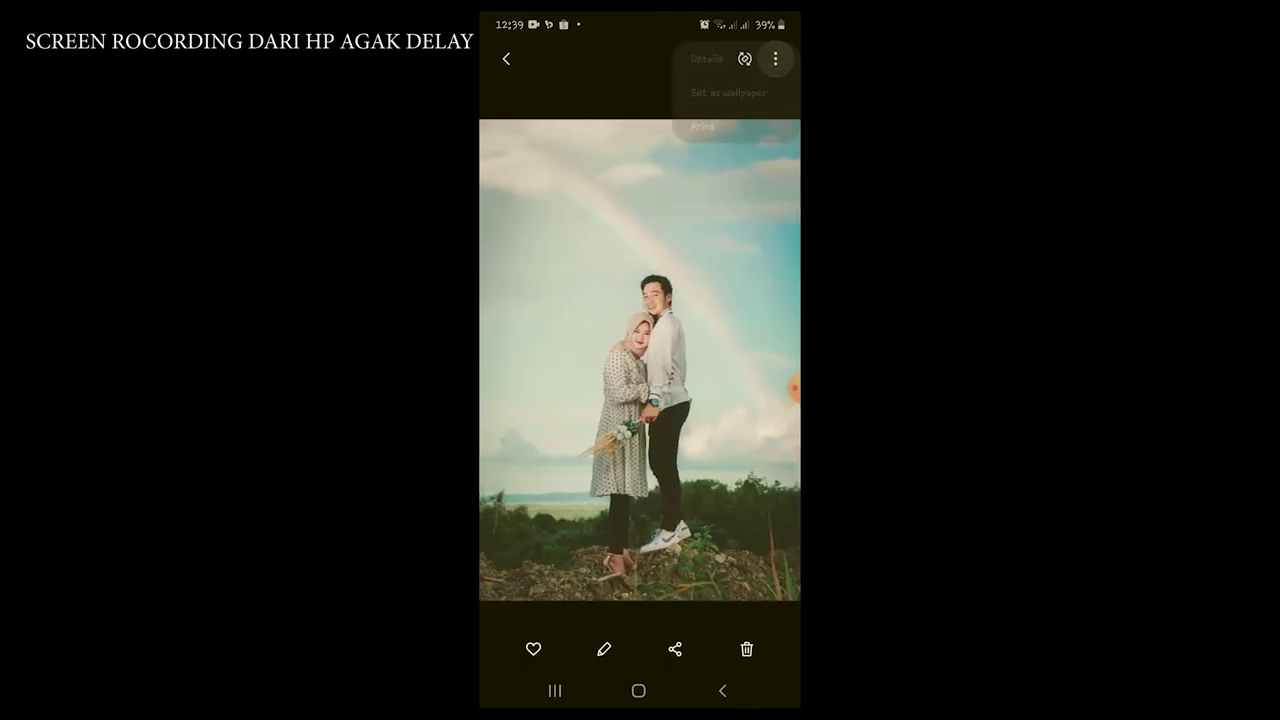
click(704, 59)
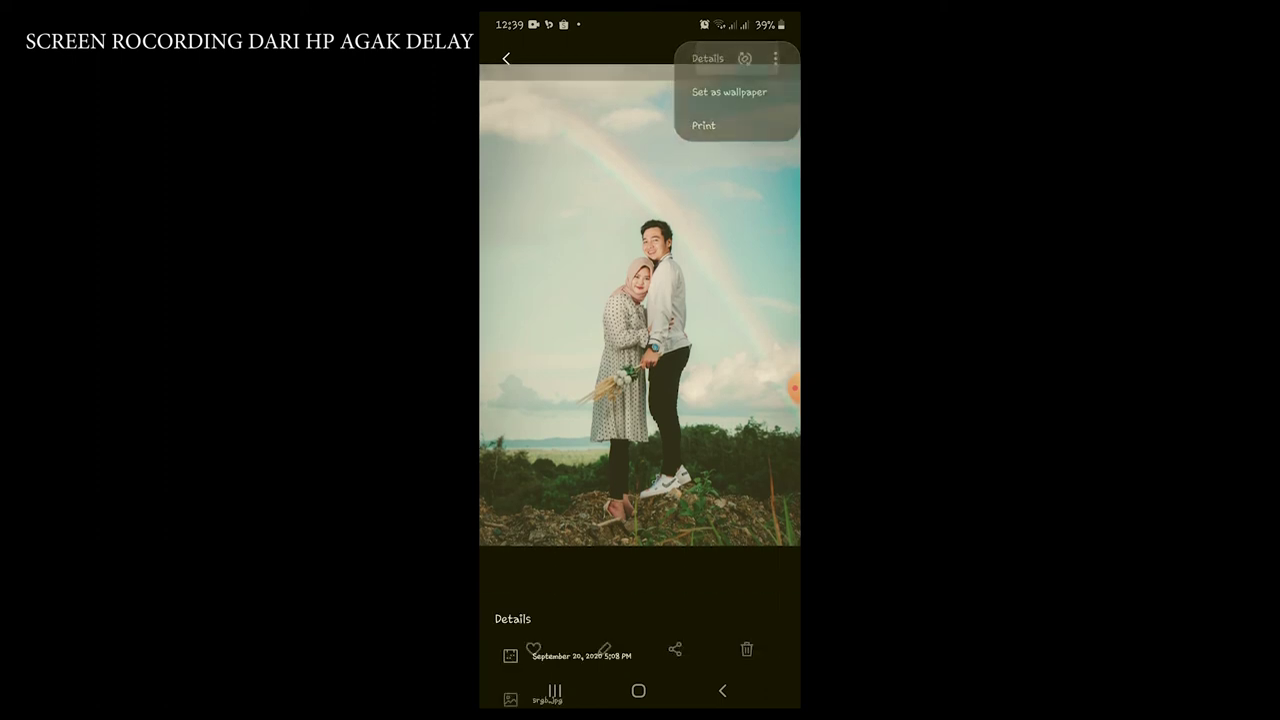
click(506, 59)
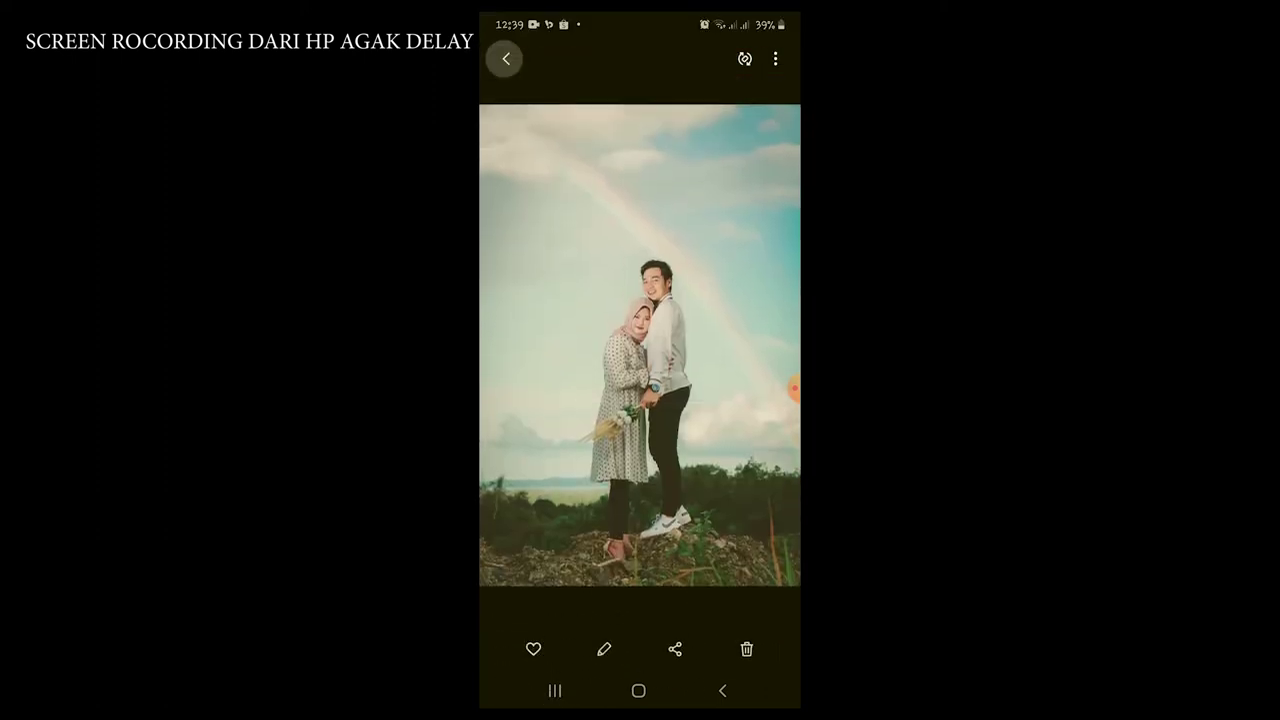
click(675, 649)
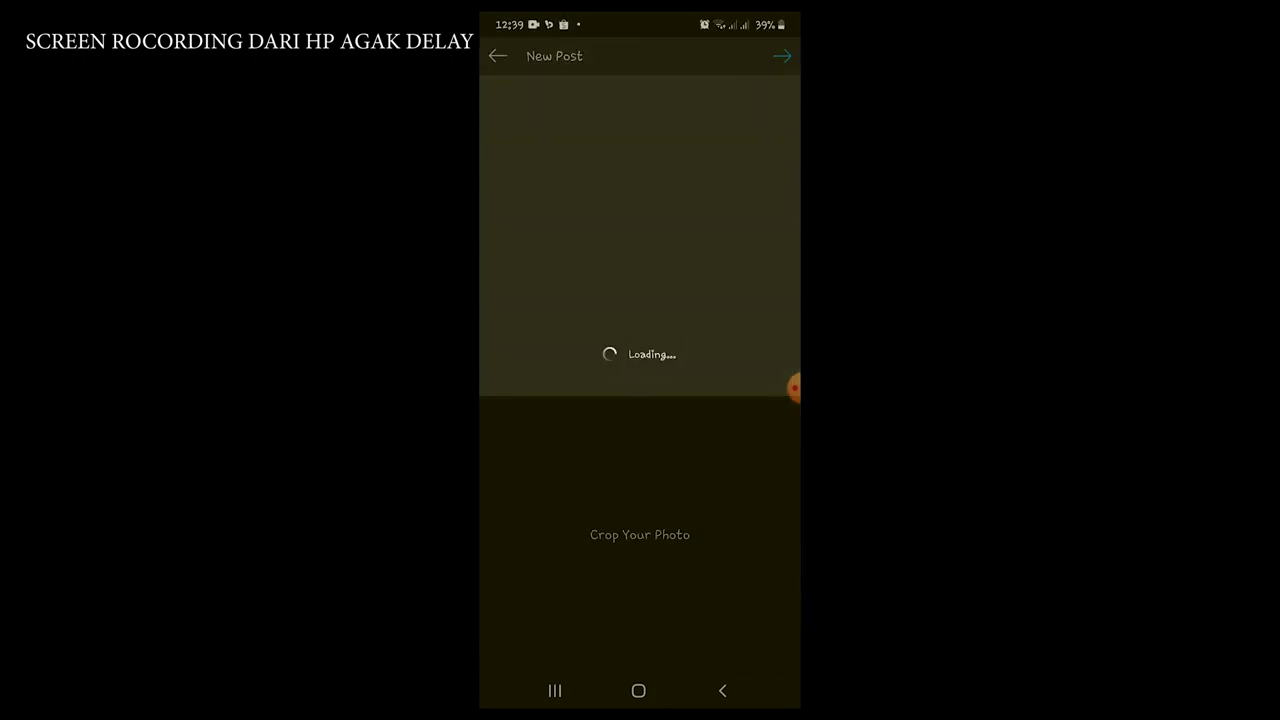
Nudge the couple higher in the crop, view the filter screen, then exit without posting.
drag(640, 250, 636, 225)
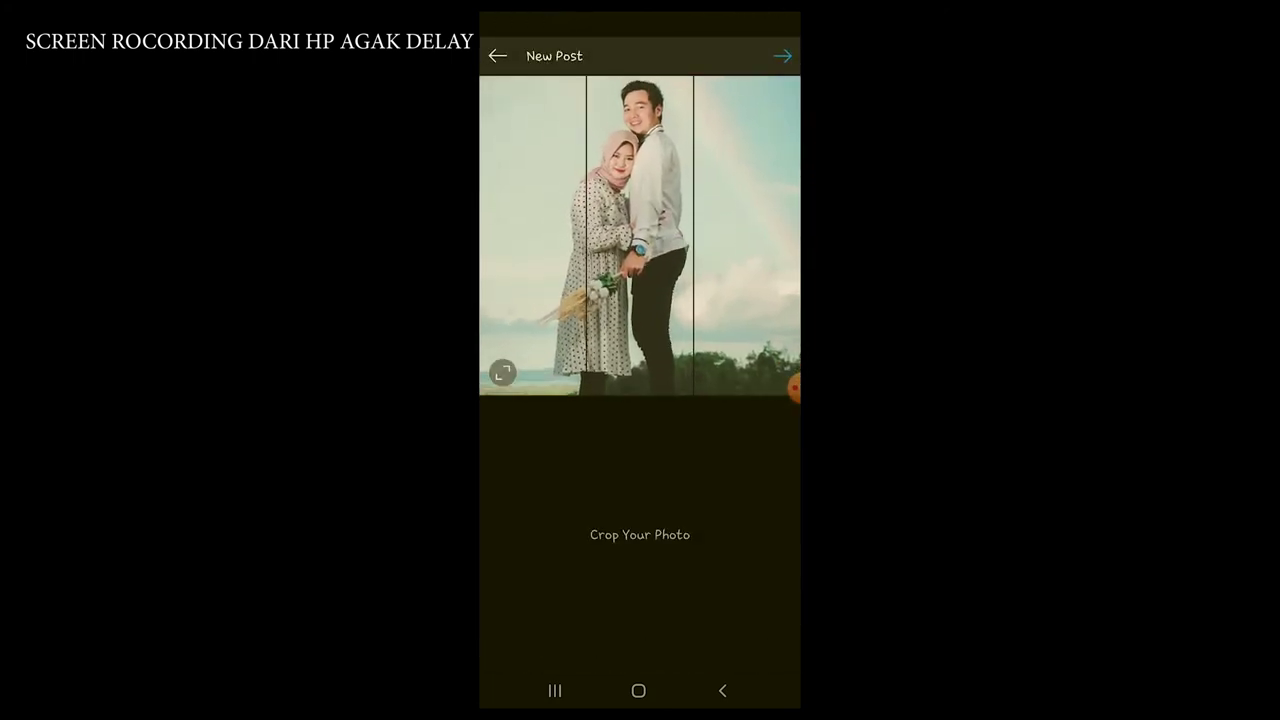
click(782, 56)
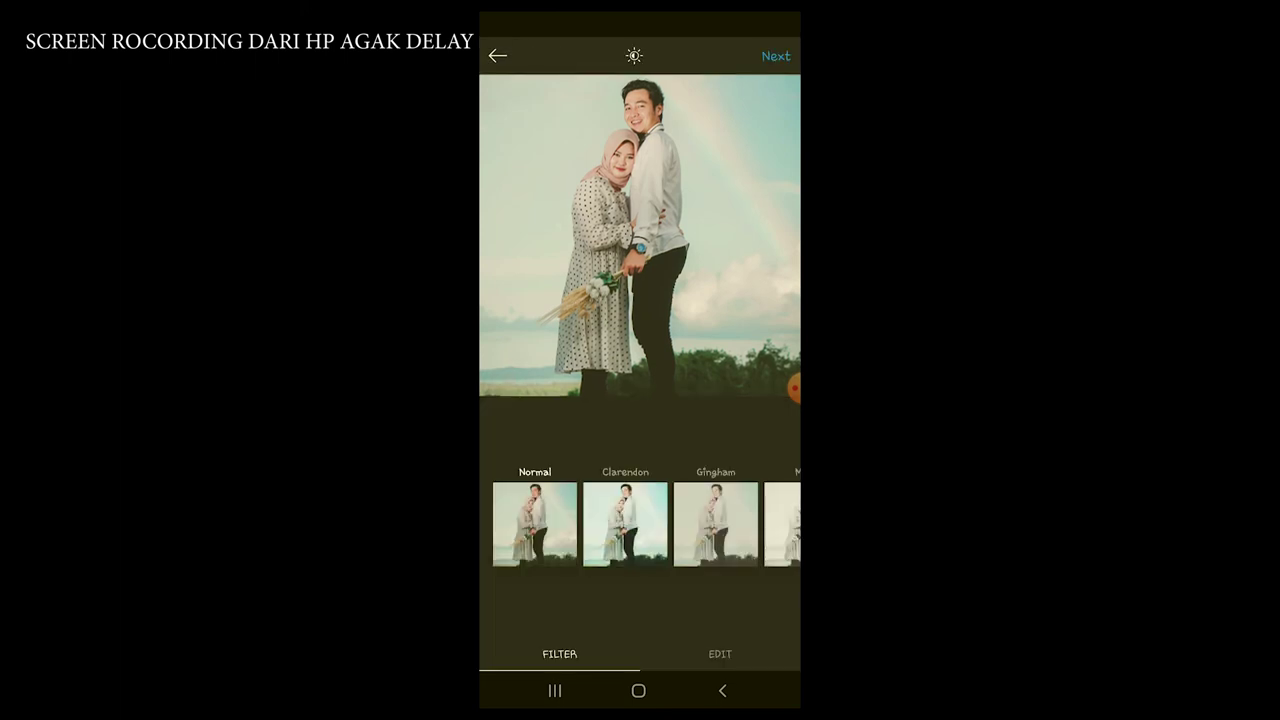
key(Escape)
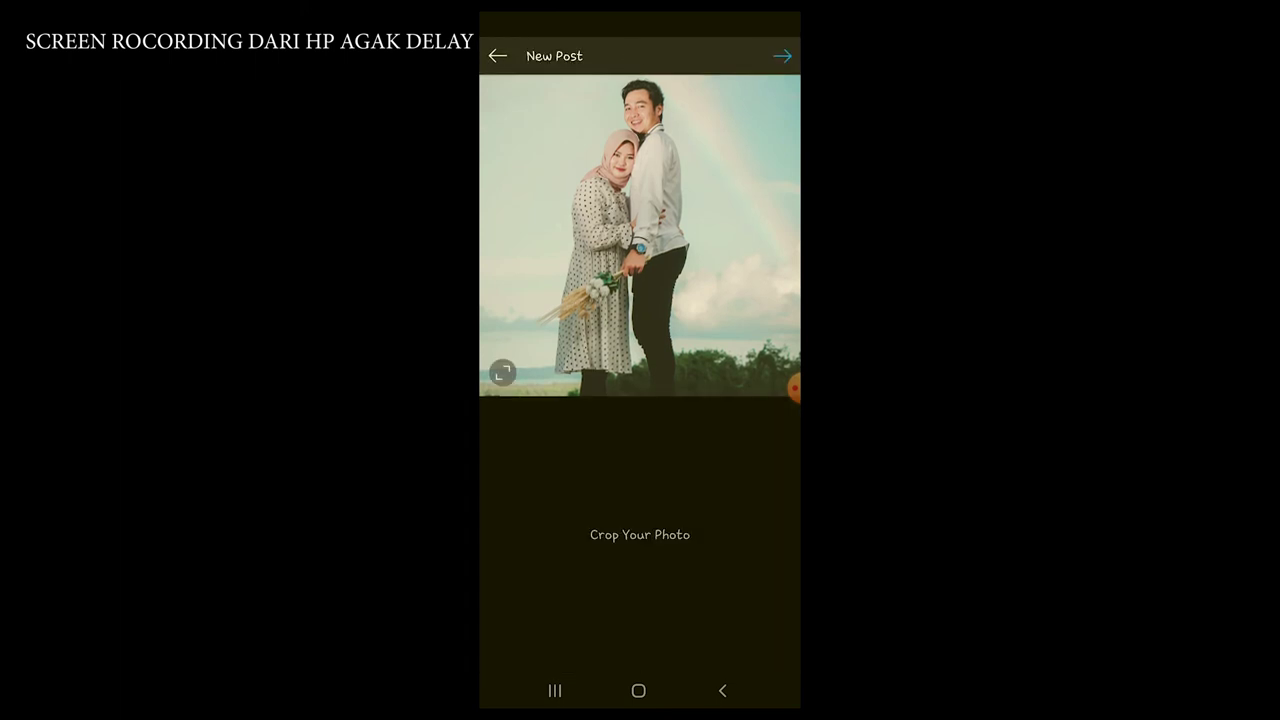
key(Escape)
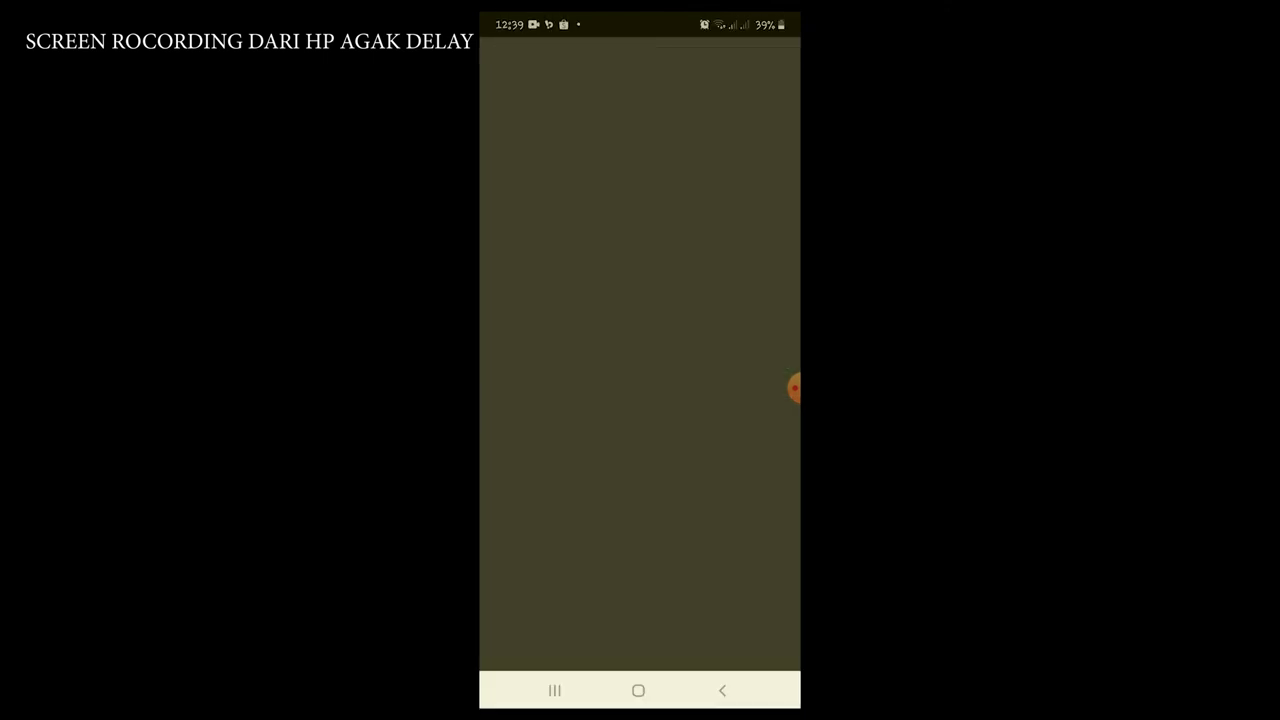
mouse_move(795, 390)
mouse_down()
mouse_move(763, 374)
mouse_move(711, 389)
mouse_move(781, 344)
mouse_move(780, 414)
mouse_move(781, 390)
mouse_up()
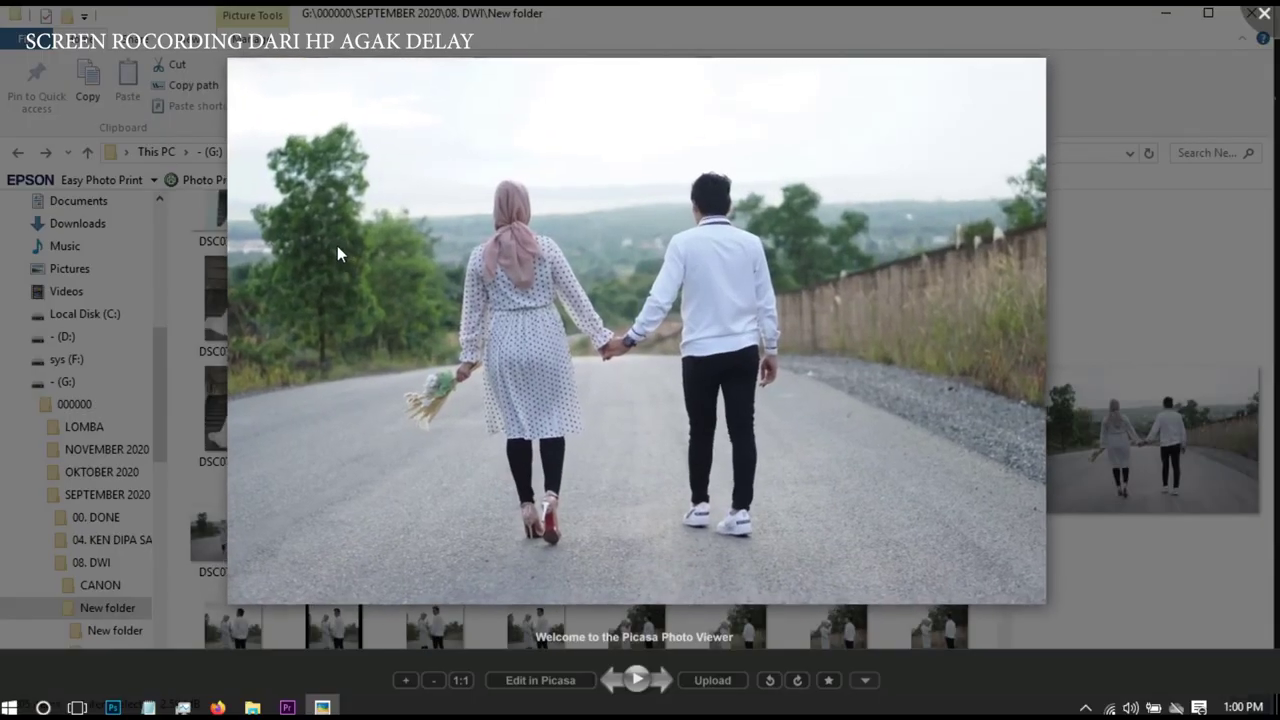
Flip back and forth through the road-shoot photos, past DSC07980.JPG, to DSC07983.JPG.
key(Right)
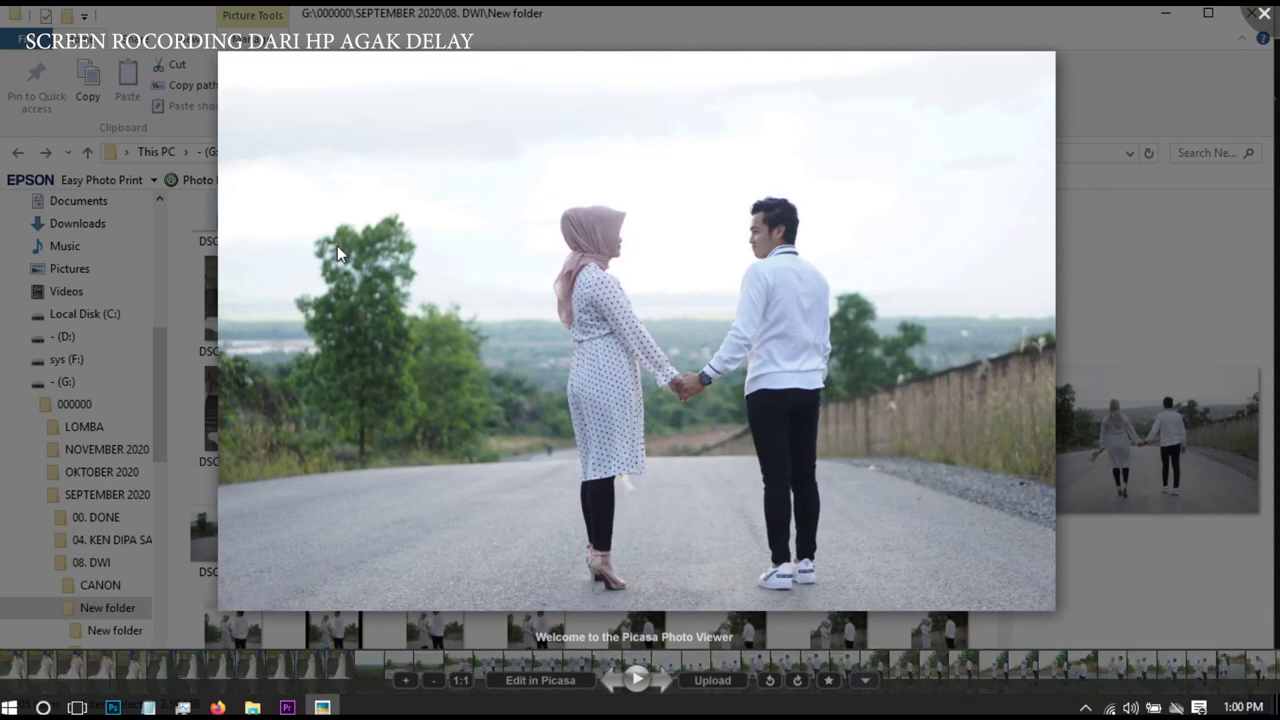
key(Right)
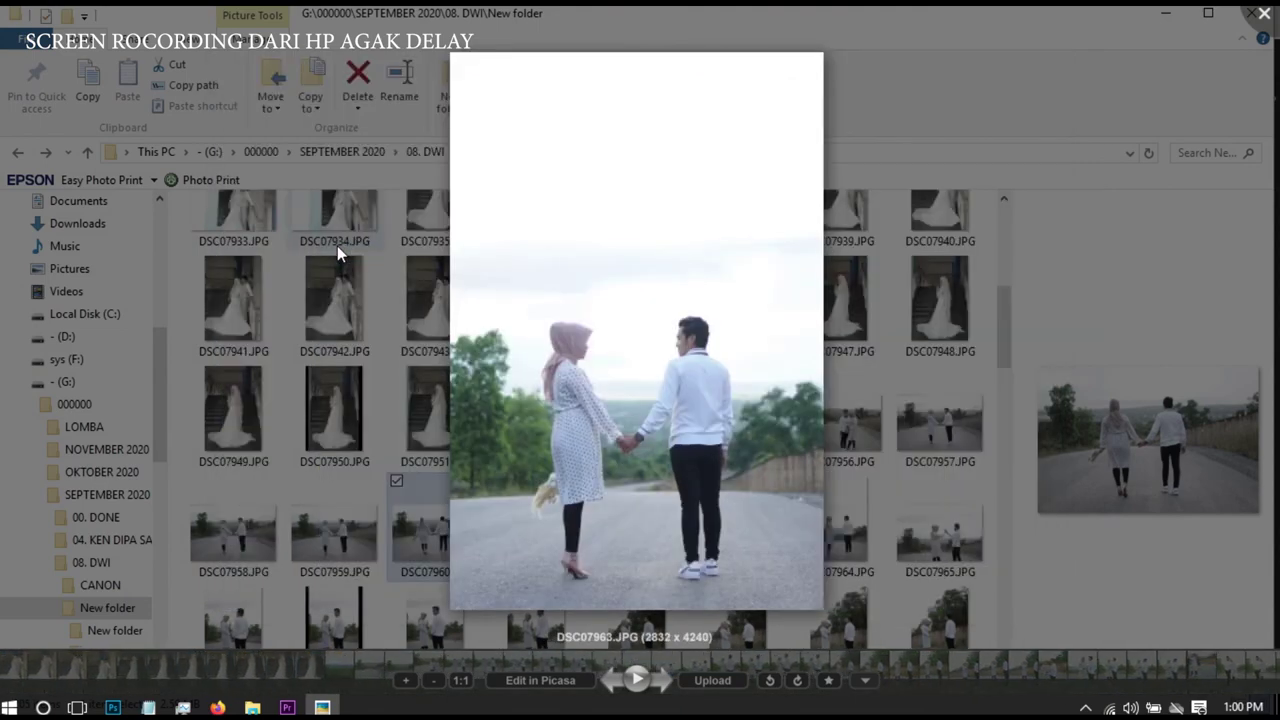
key(Right)
key(Right)
key(Right)
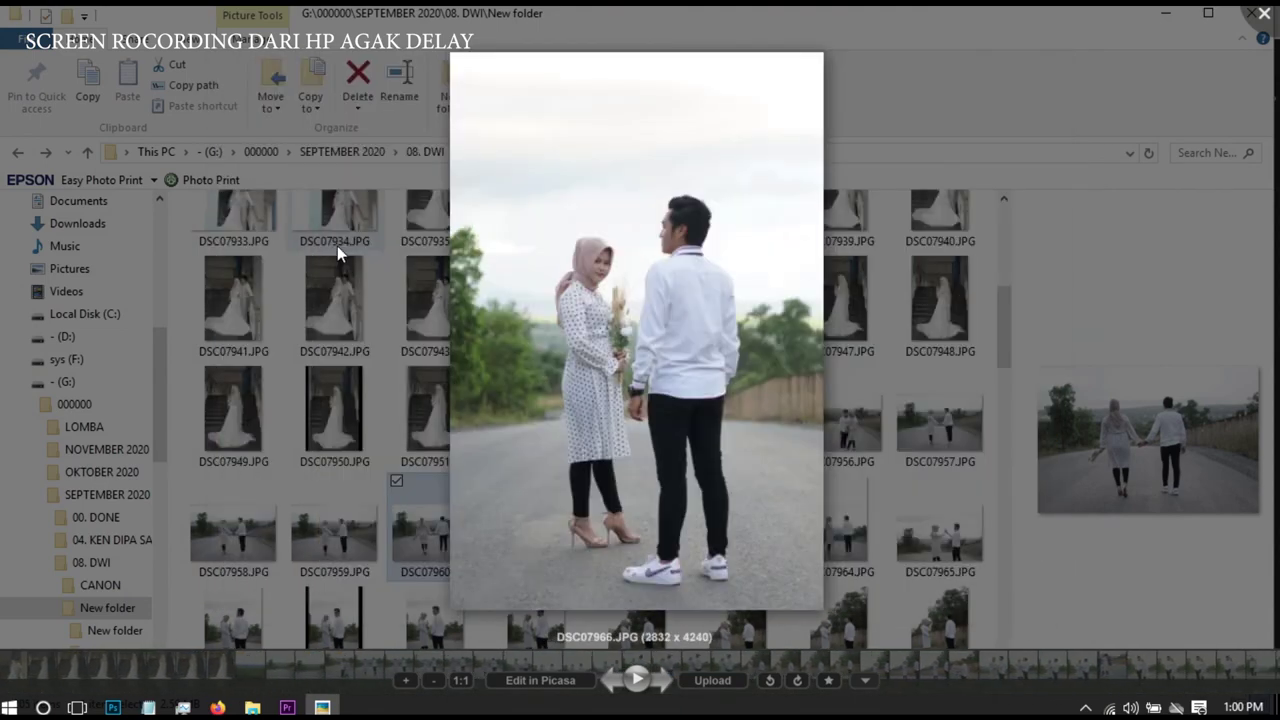
key(Right)
key(Right)
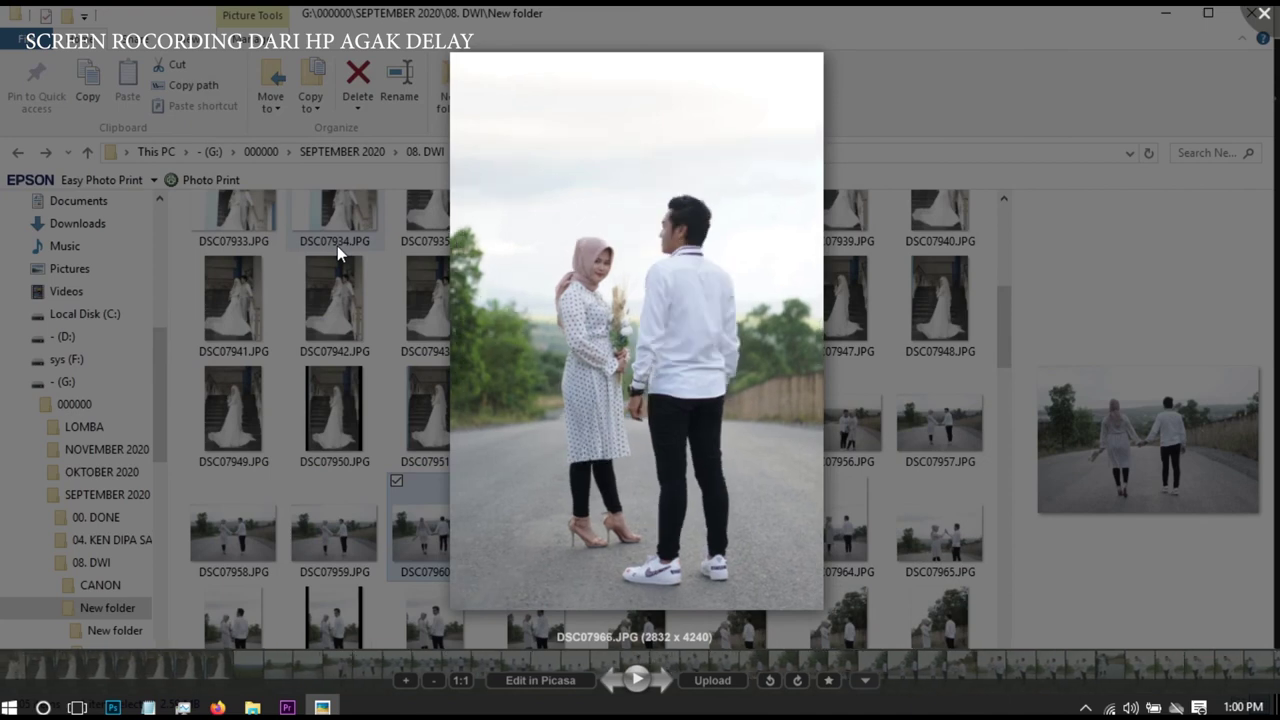
key(Right)
key(Right)
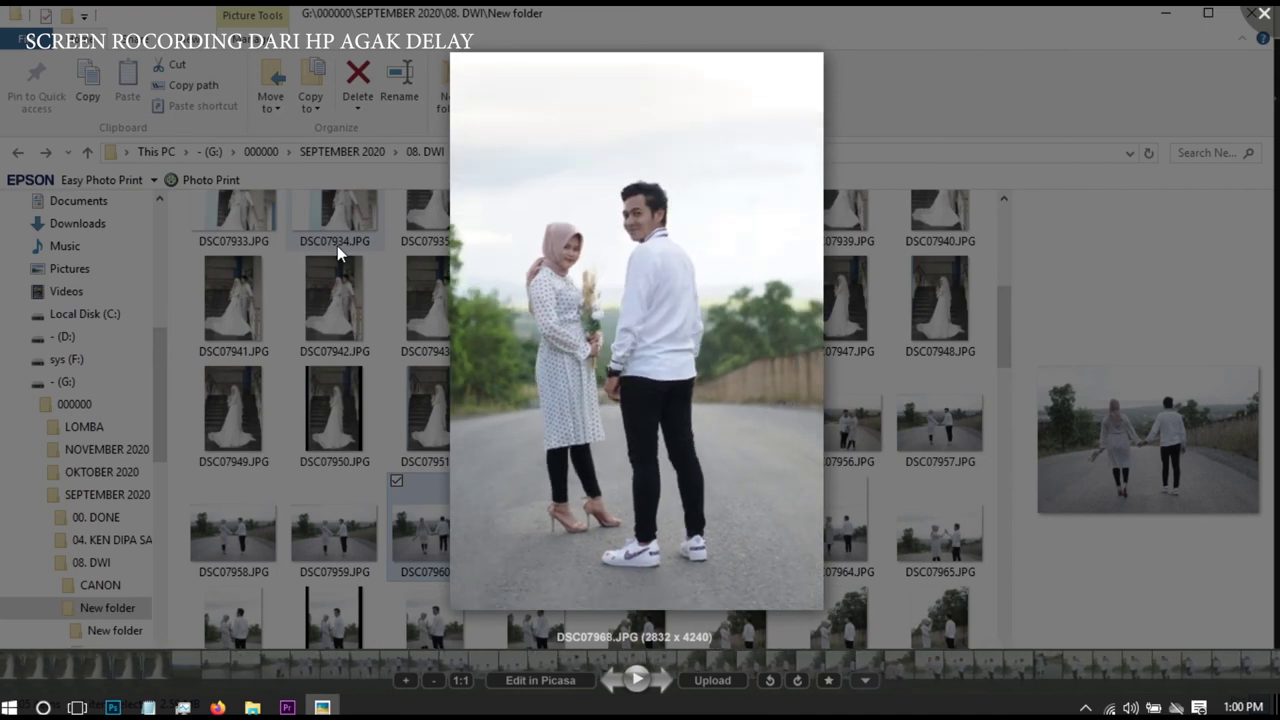
key(Left)
key(Left)
key(Left)
key(Left)
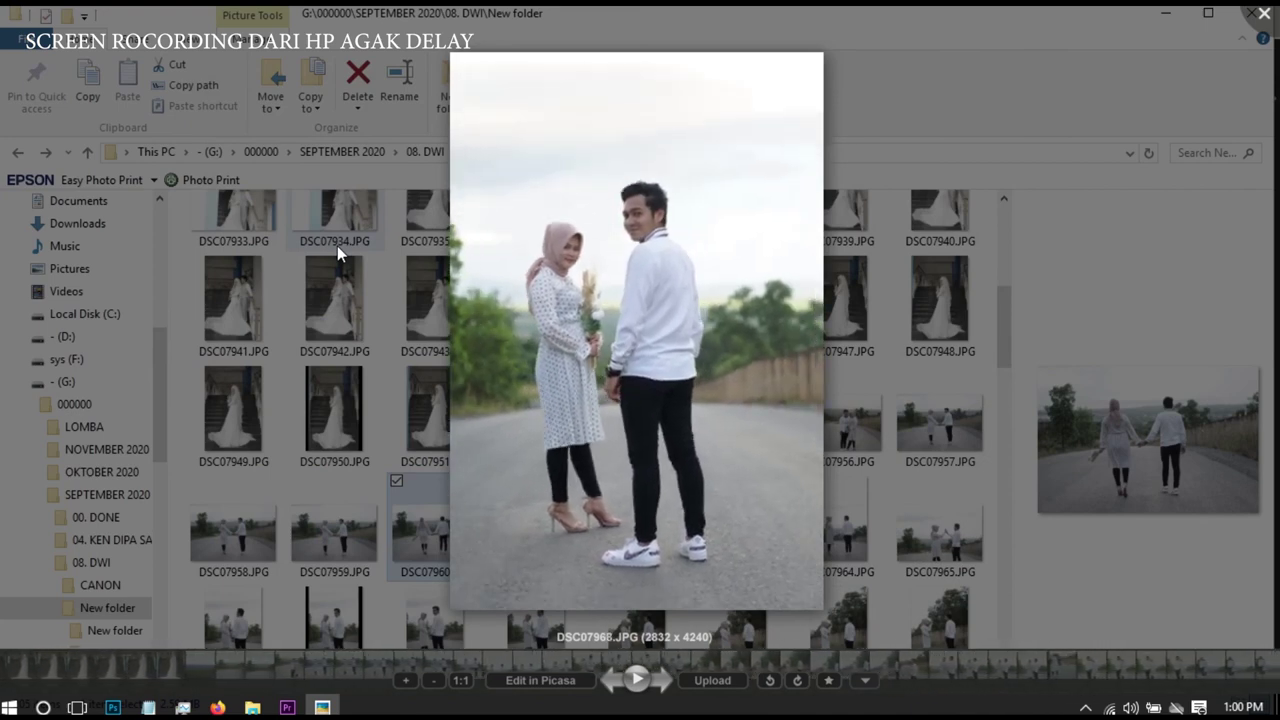
key(Right)
key(Left)
key(Left)
key(Right)
key(Right)
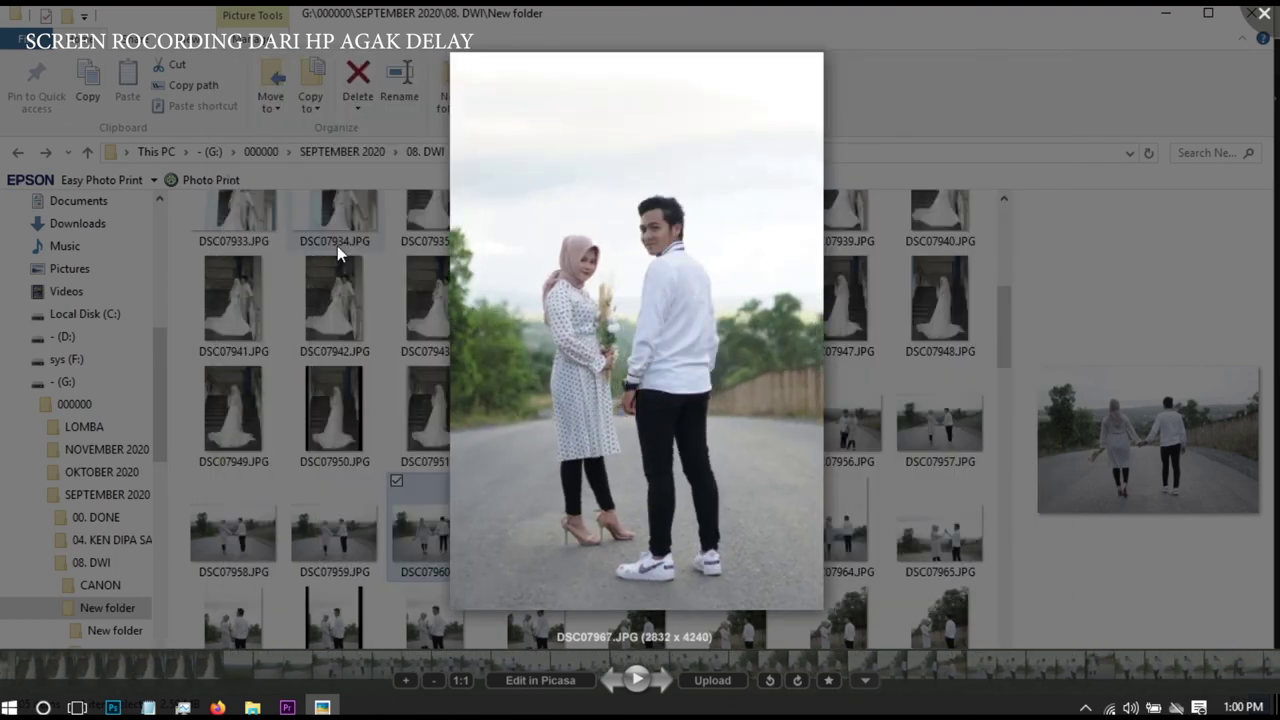
key(Right)
key(Left)
key(Left)
key(Left)
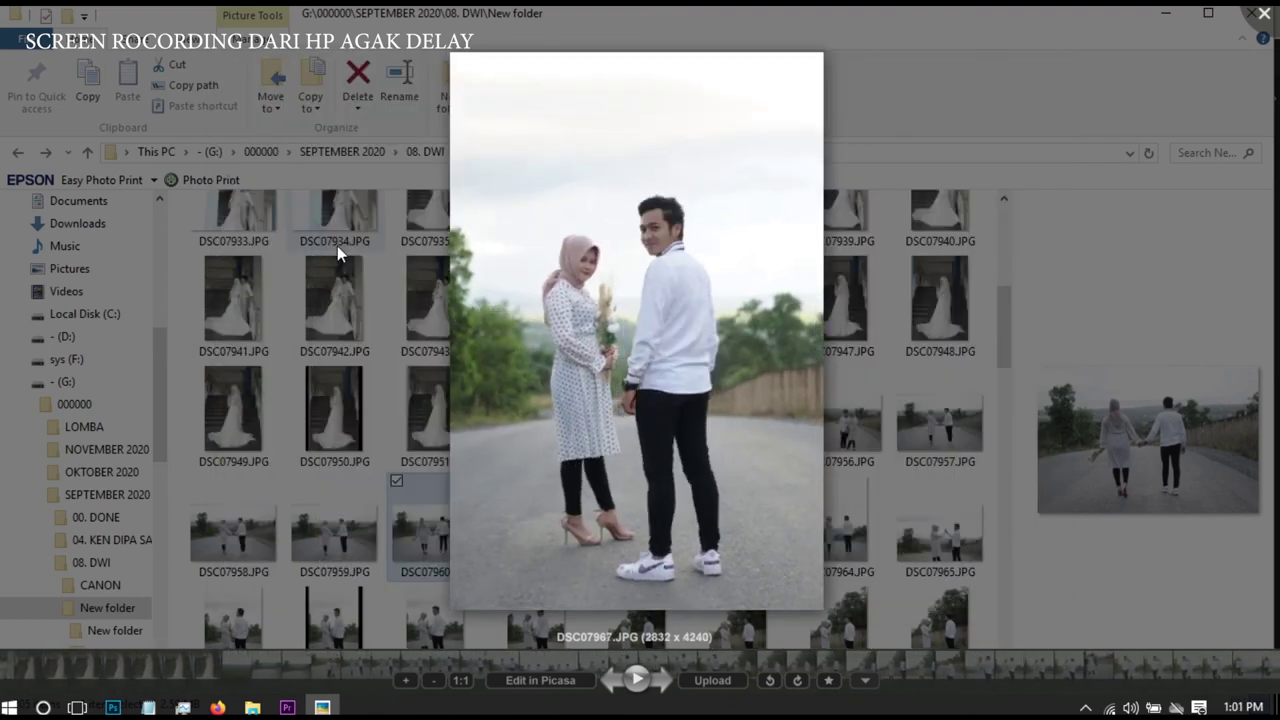
key(Right)
key(Left)
key(Left)
key(Right)
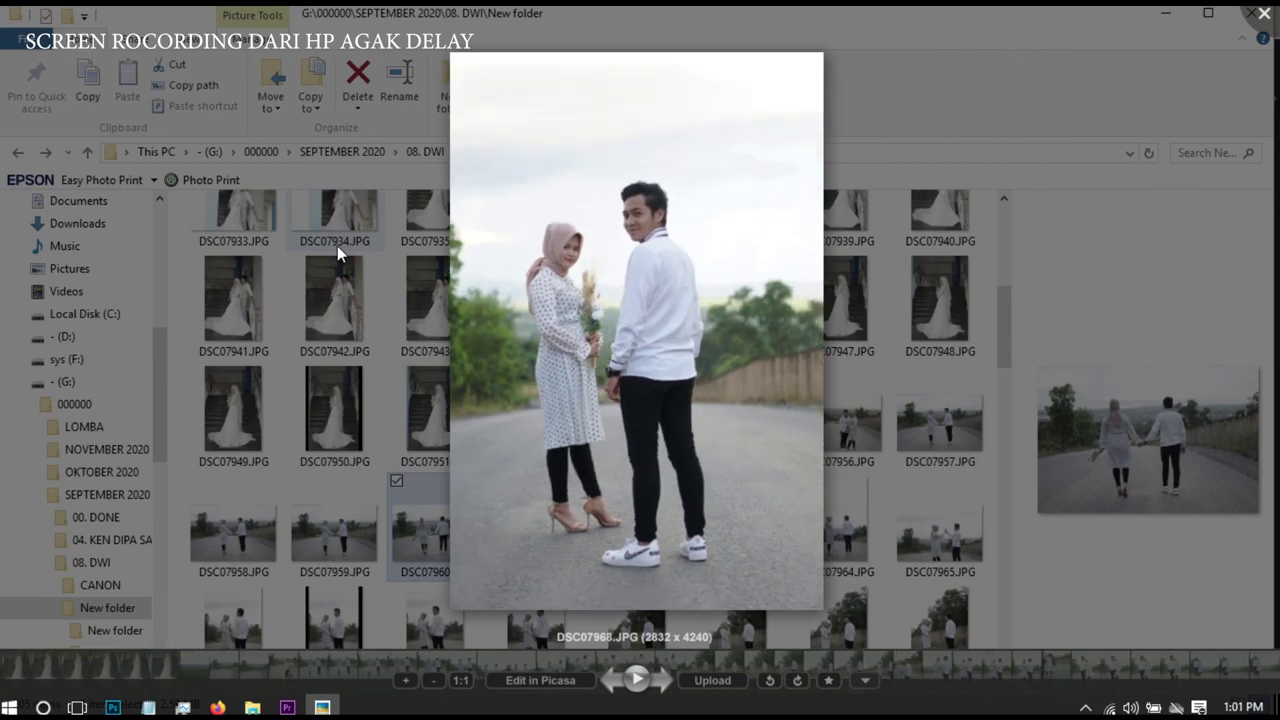
key(Right)
key(Right)
key(Right)
key(Right)
key(Right)
key(Right)
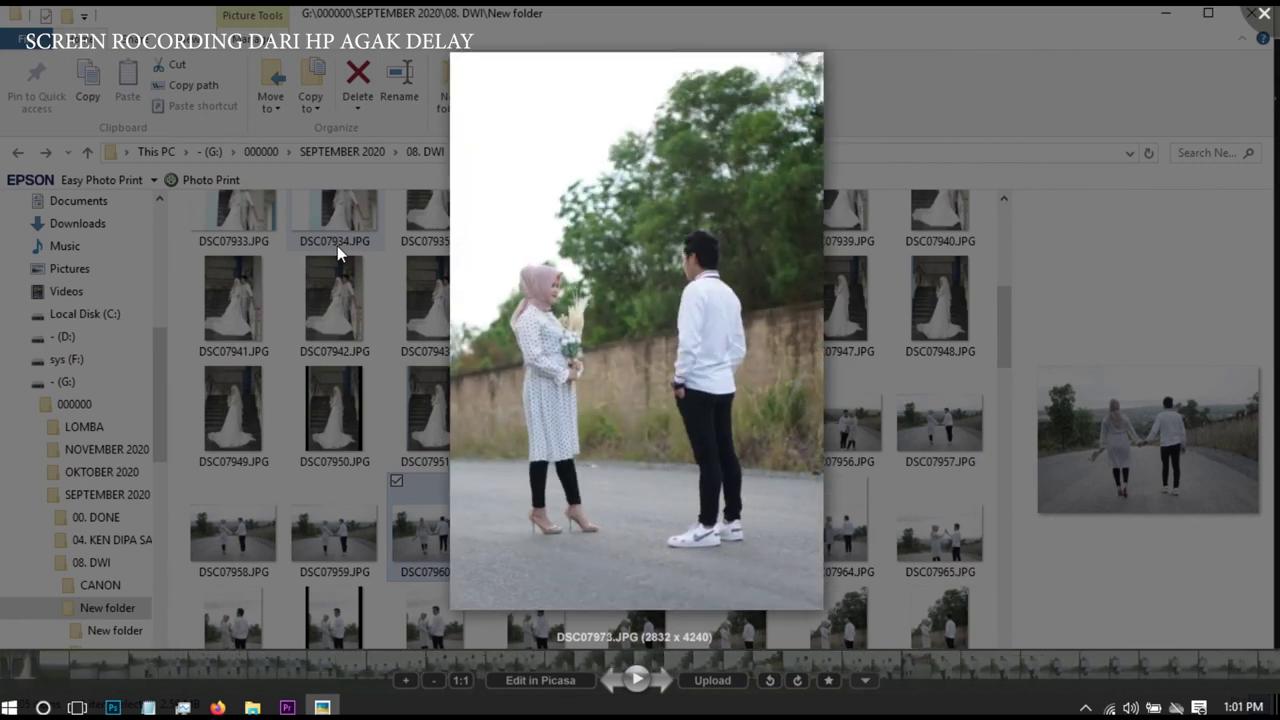
key(Right)
key(Right)
key(Right)
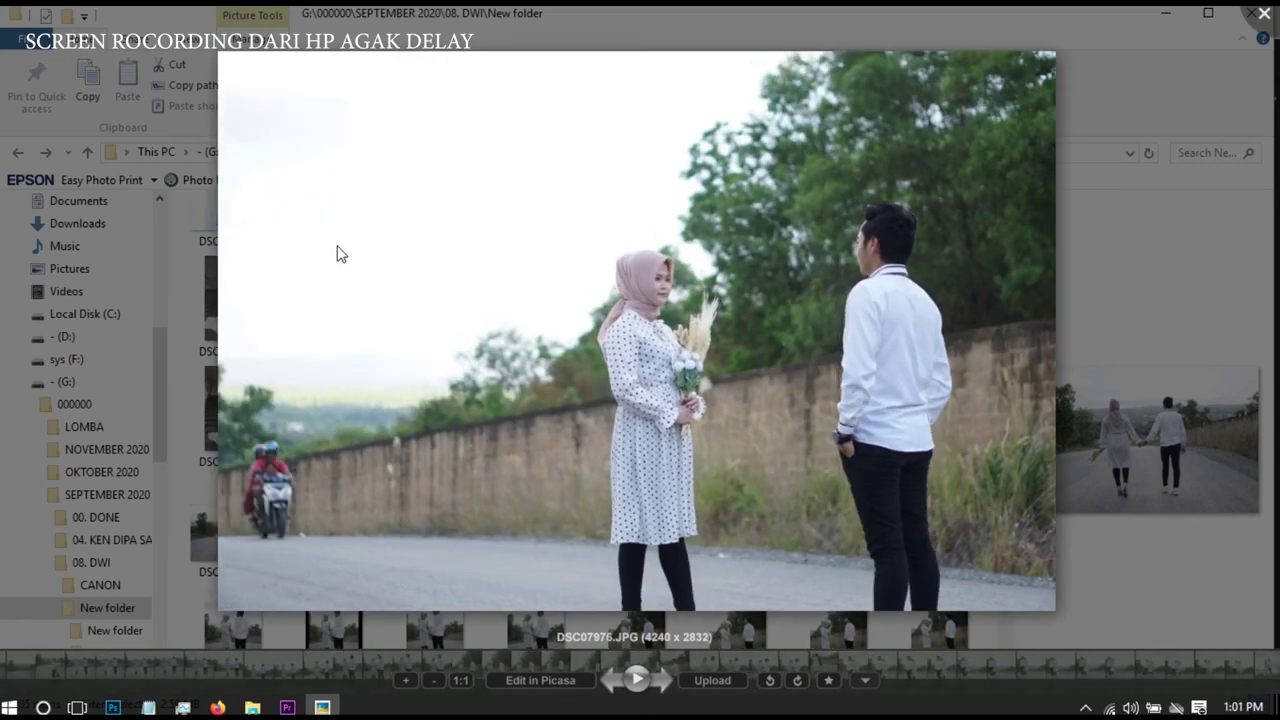
key(Right)
key(Right)
key(Left)
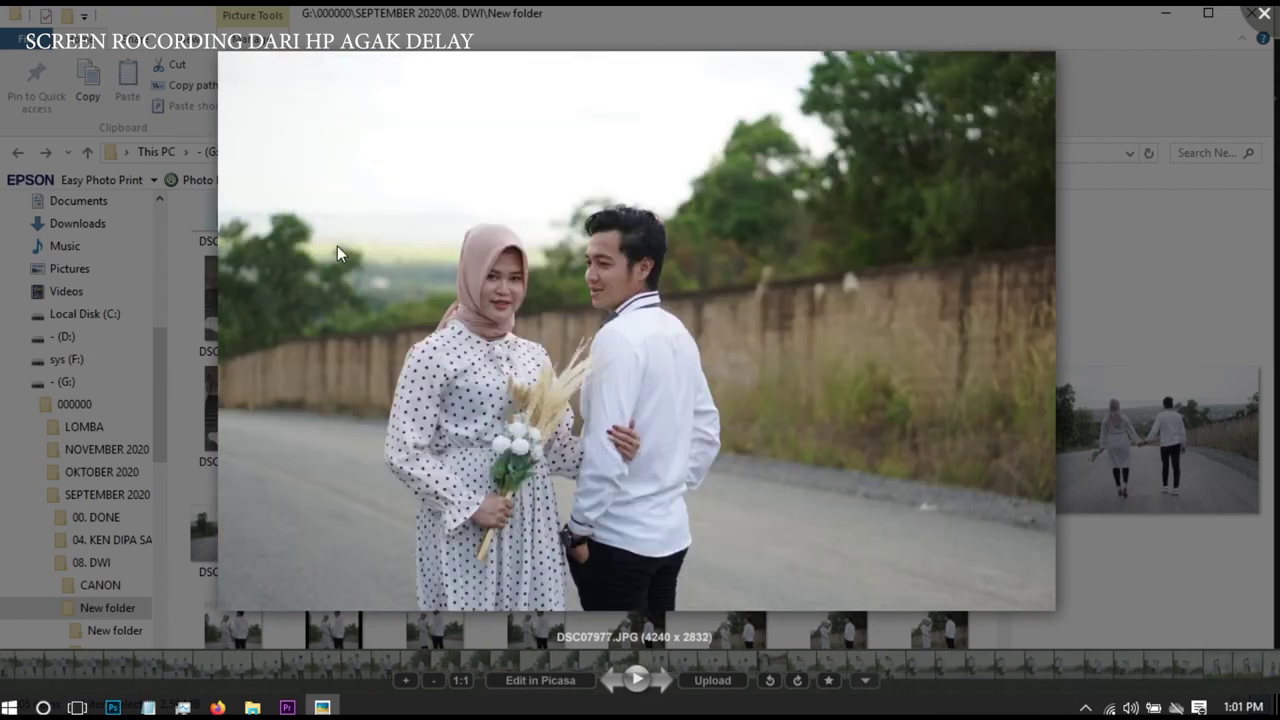
key(Right)
key(Right)
key(Right)
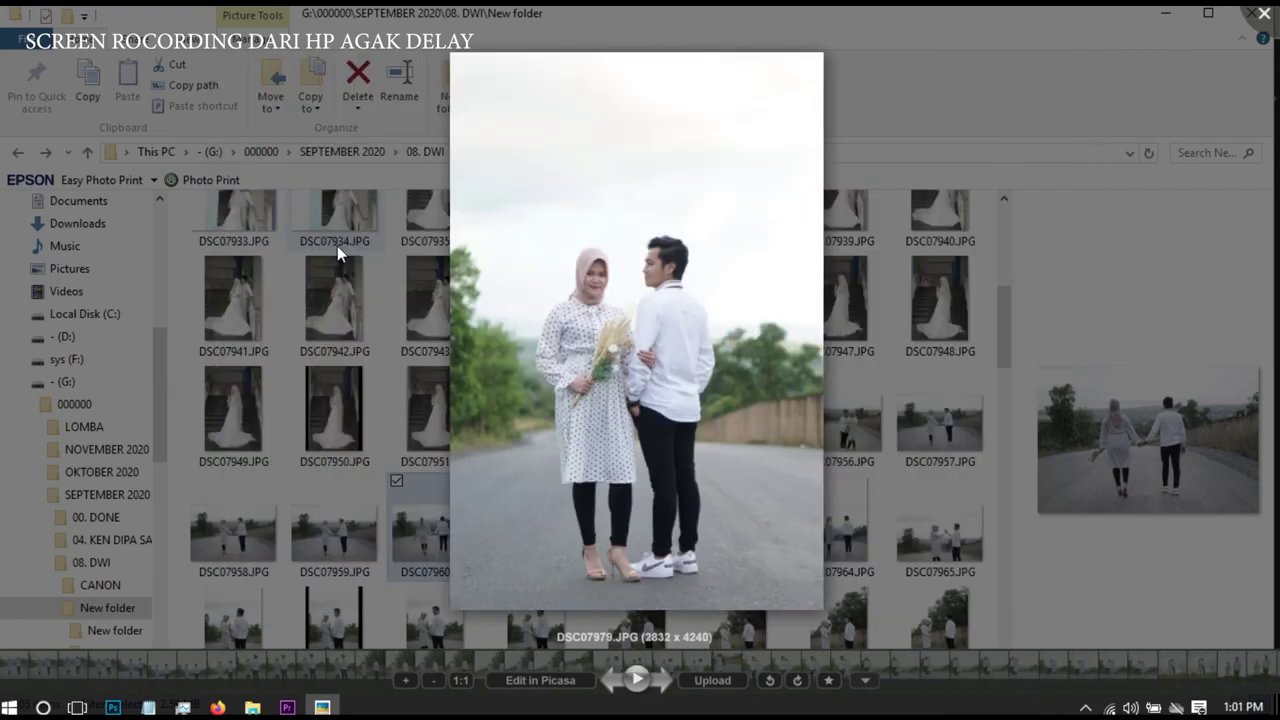
key(Right)
key(Right)
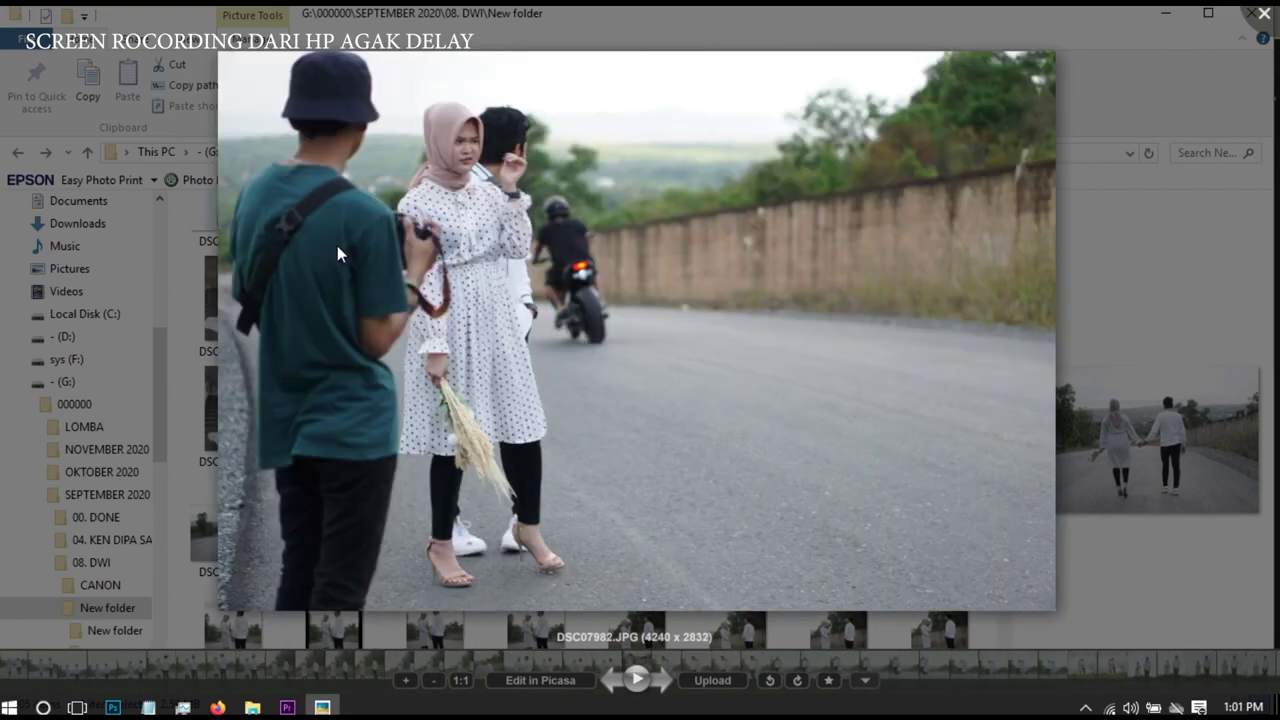
key(Right)
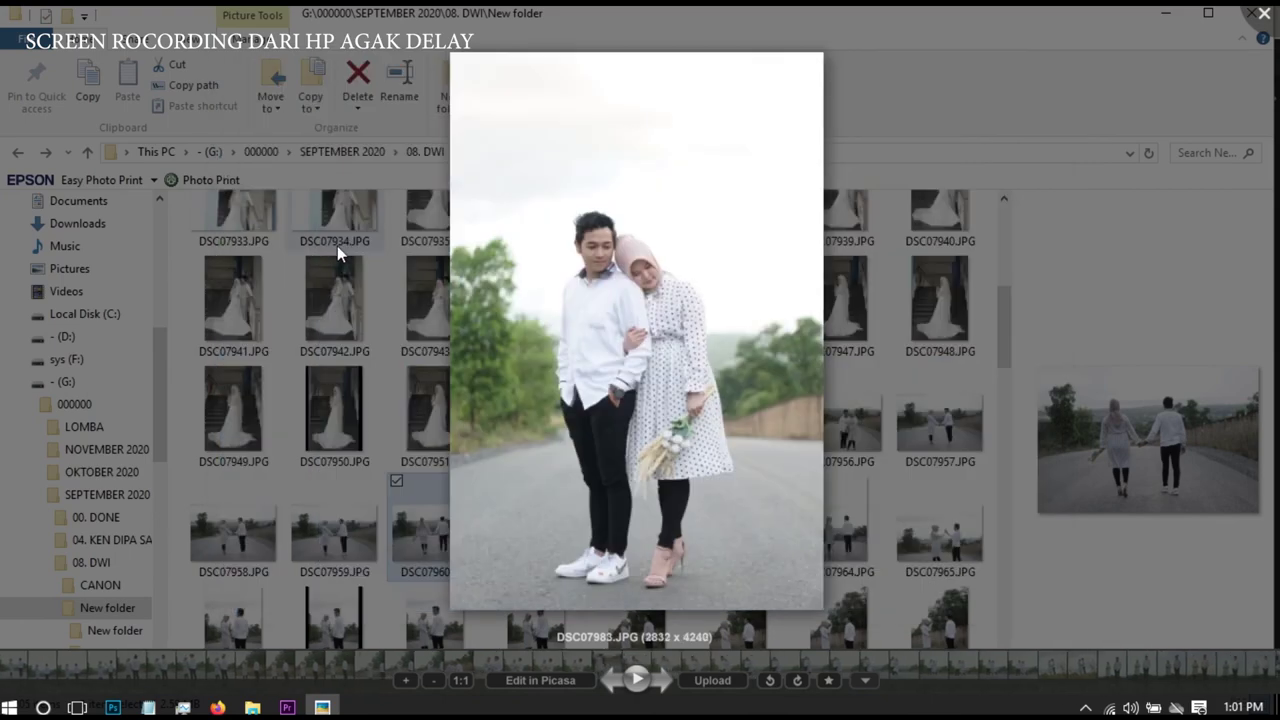
Zoom into the DSC07983.JPG couple portrait, then zoom partway back out.
scroll(337, 246, up, 1)
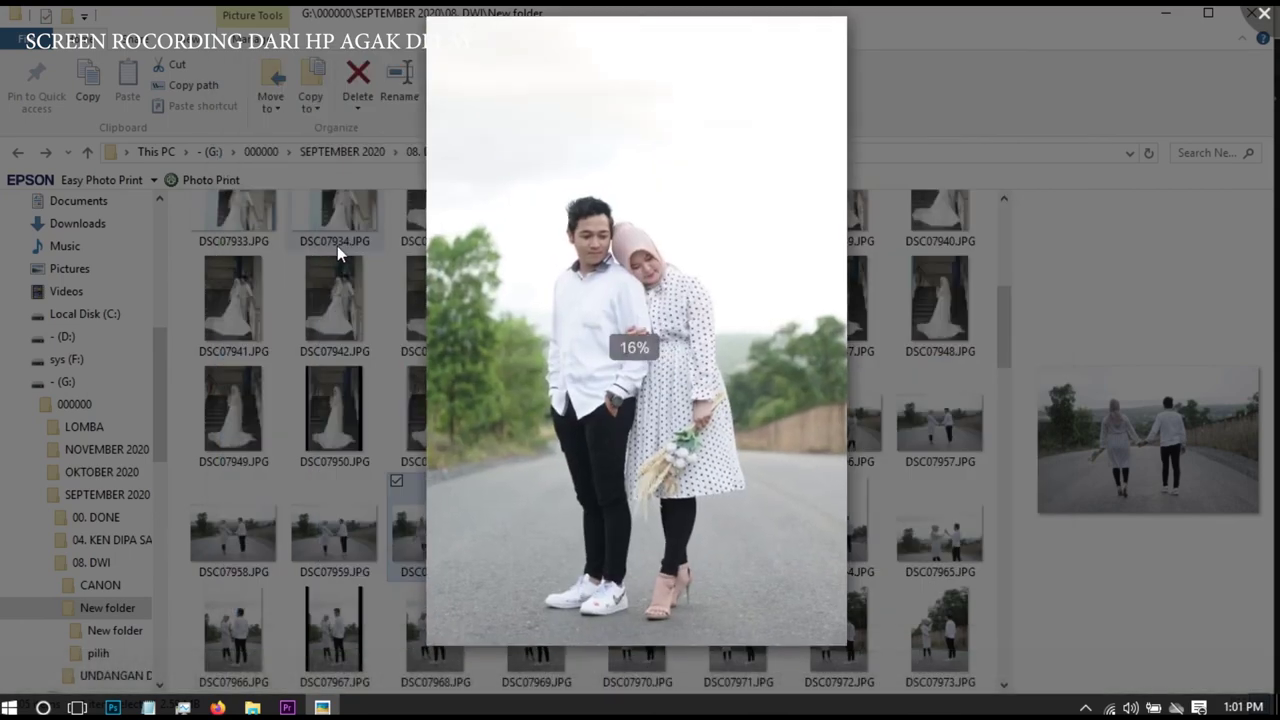
scroll(337, 246, up, 2)
scroll(337, 245, up, 2)
scroll(337, 245, up, 1)
scroll(337, 245, down, 5)
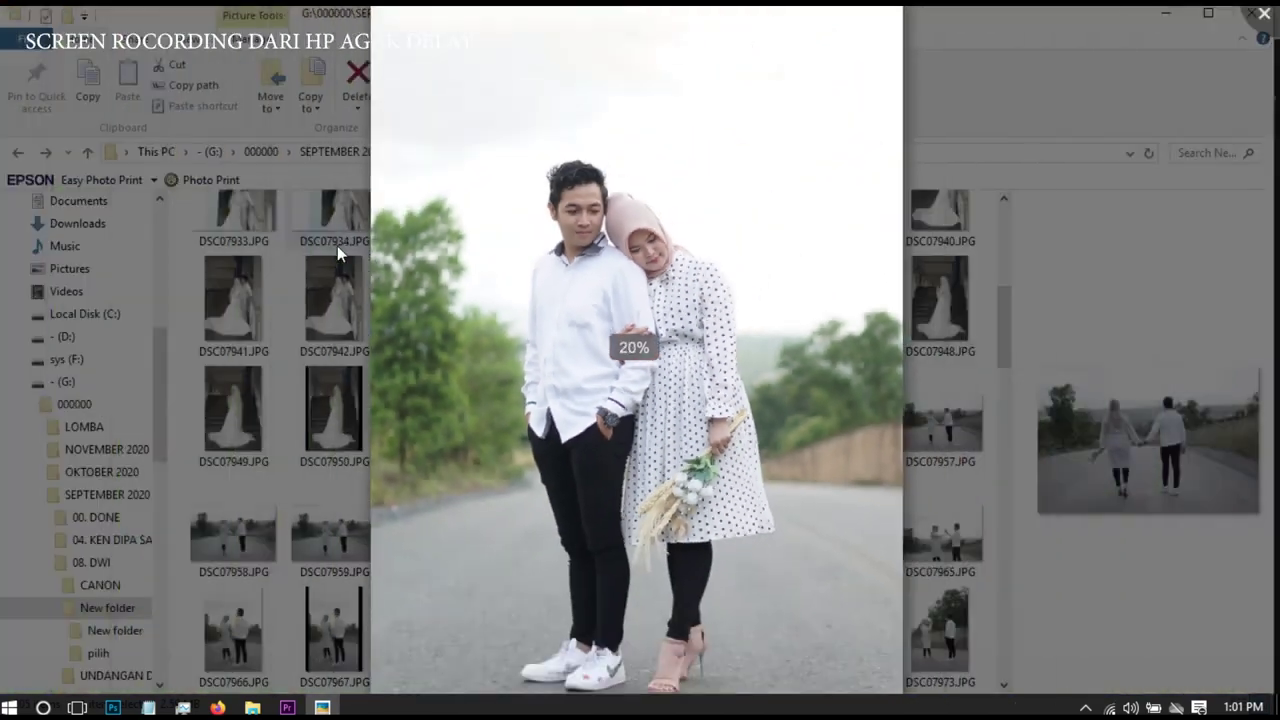
scroll(337, 245, down, 1)
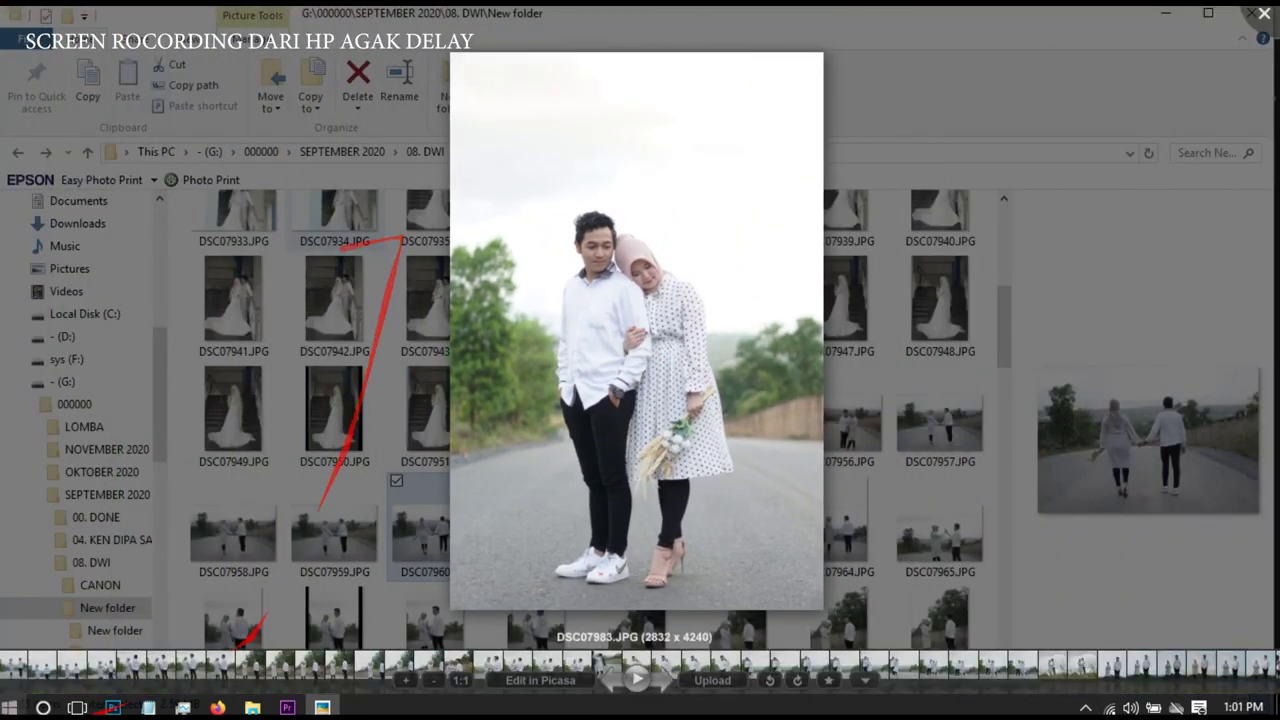